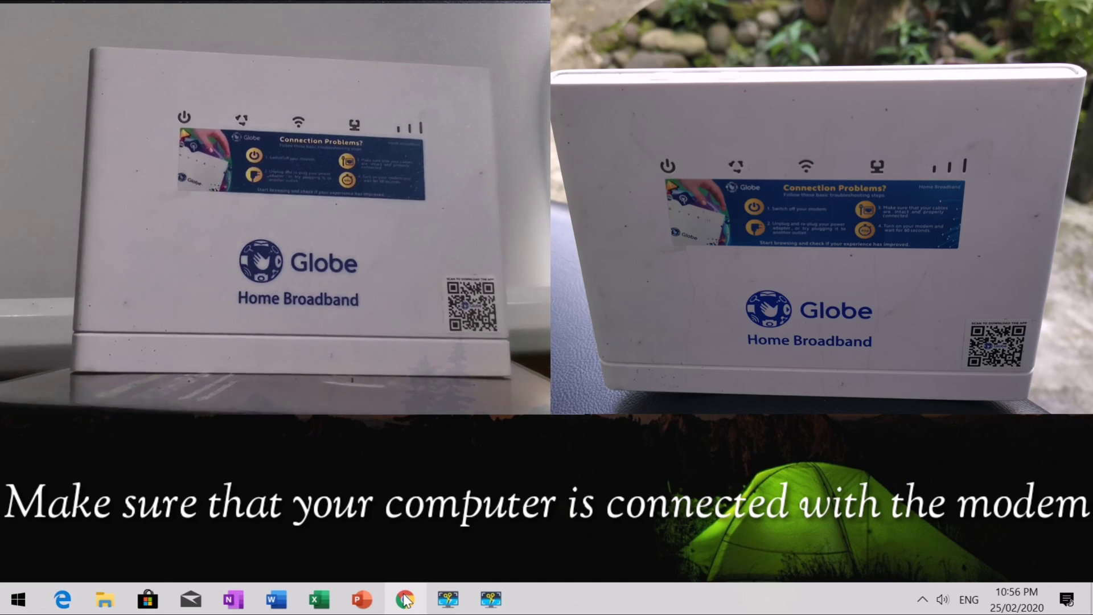
Step: Open Google Chrome and go to the modem's admin page at 192.168.8.1
{"action": "left_click", "coordinate": [405, 599]}
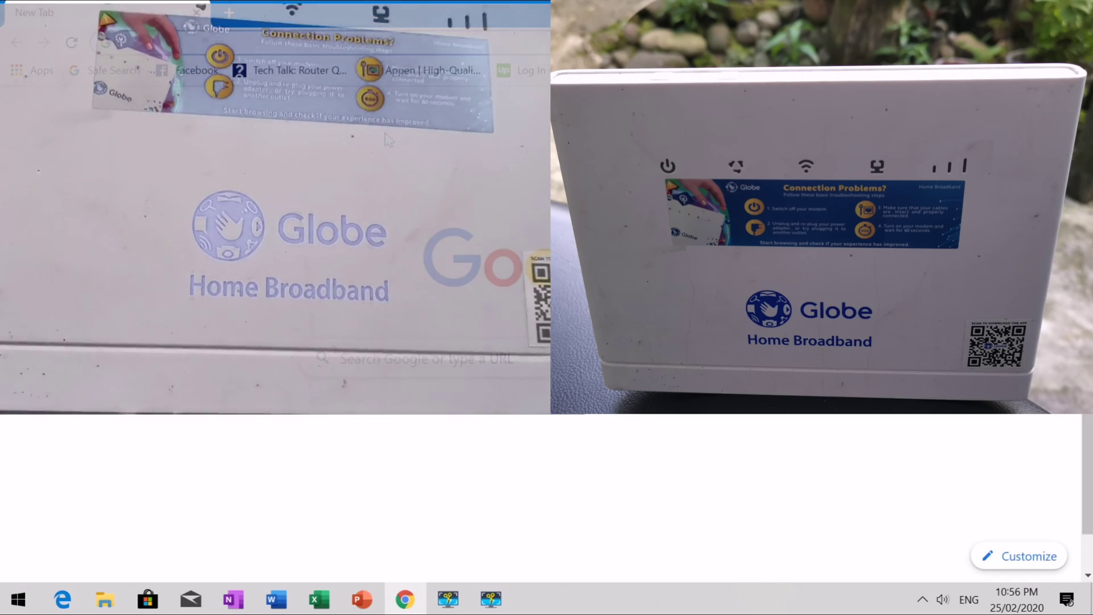
{"action": "type", "text": "192"}
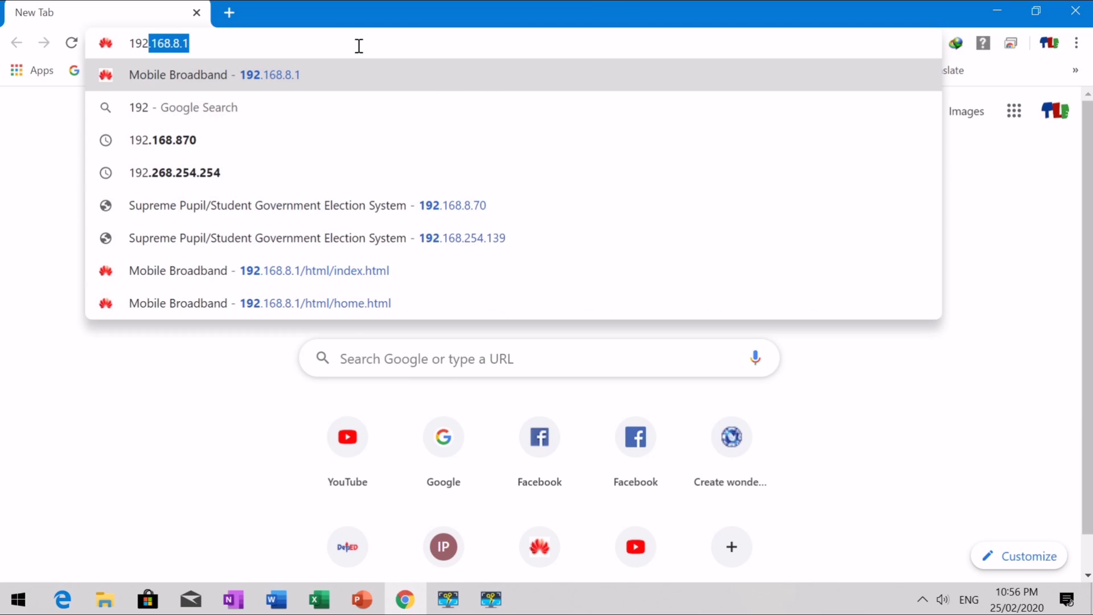
{"action": "type", "text": ".168.8.1"}
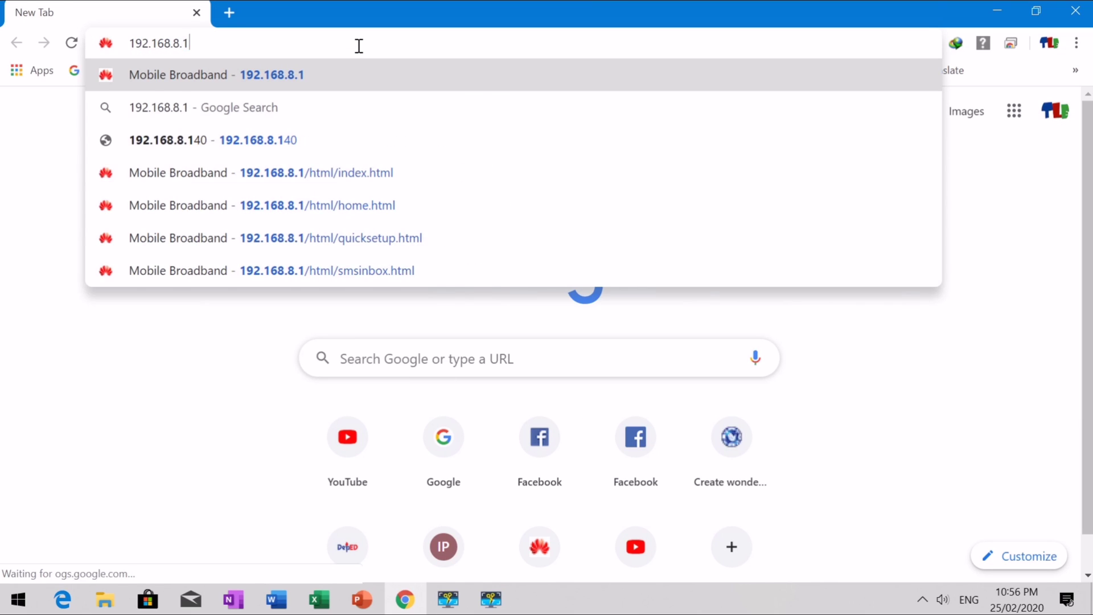
{"action": "key", "text": "Return"}
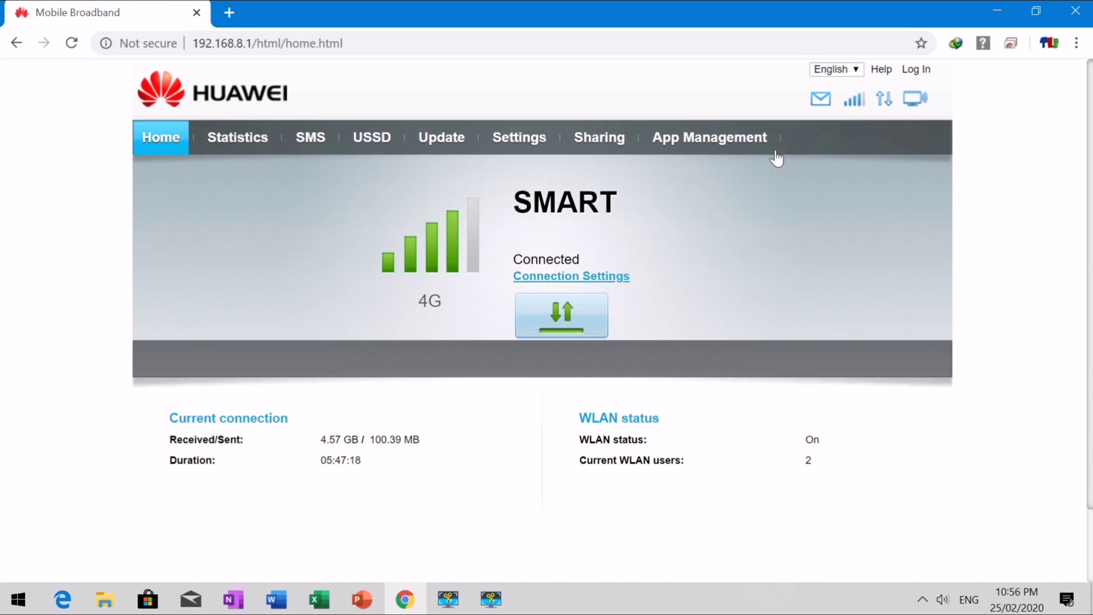
Step: Log in to the modem's admin page with the user name admin and the account password
{"action": "left_click", "coordinate": [910, 71]}
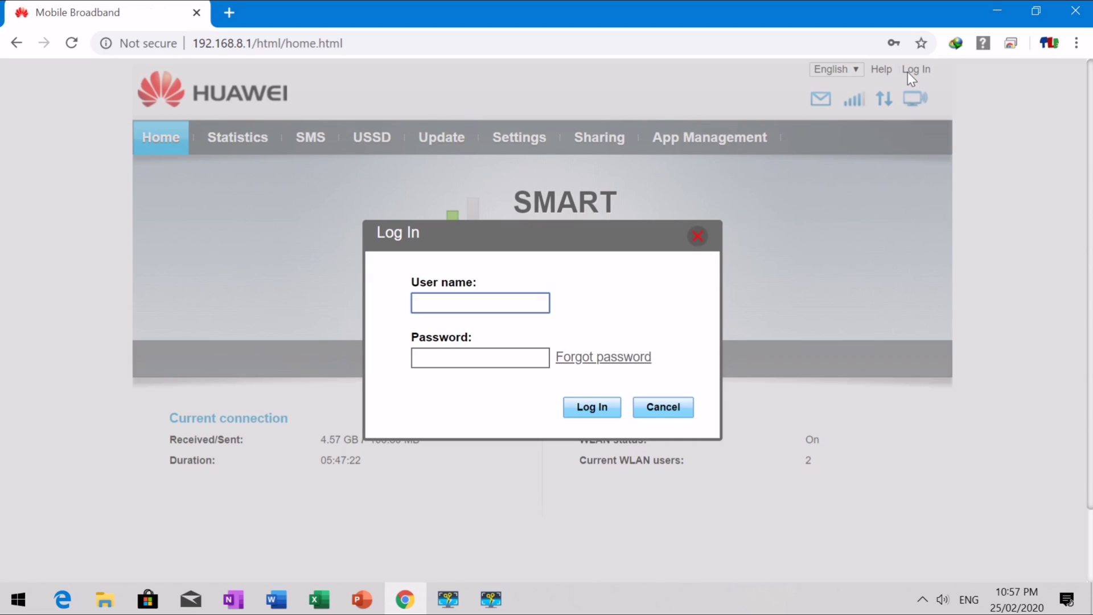
{"action": "type", "text": "admin"}
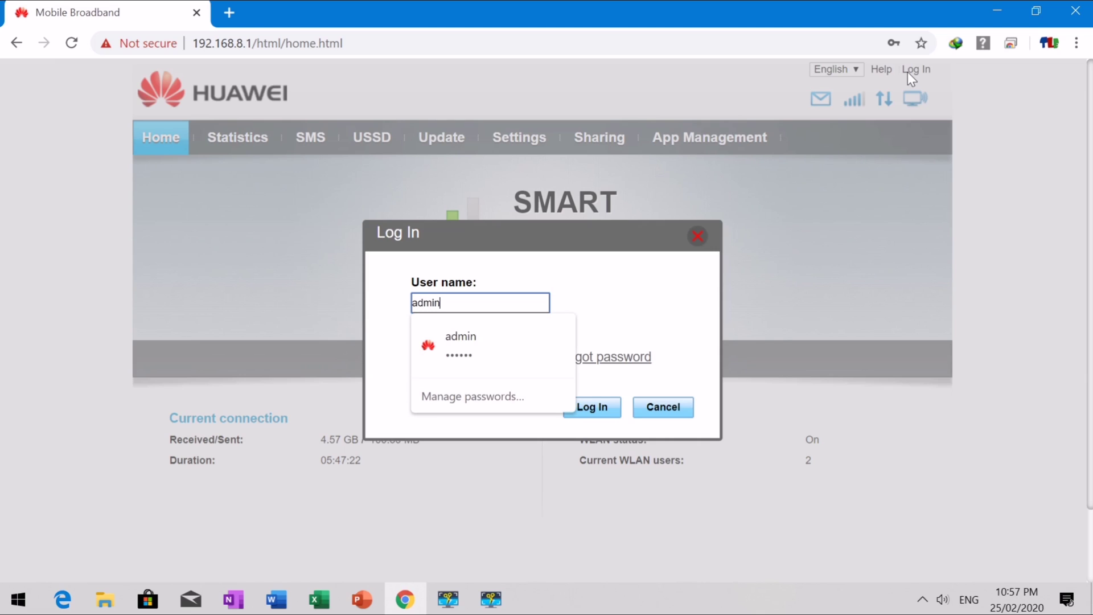
{"action": "key", "text": "Tab"}
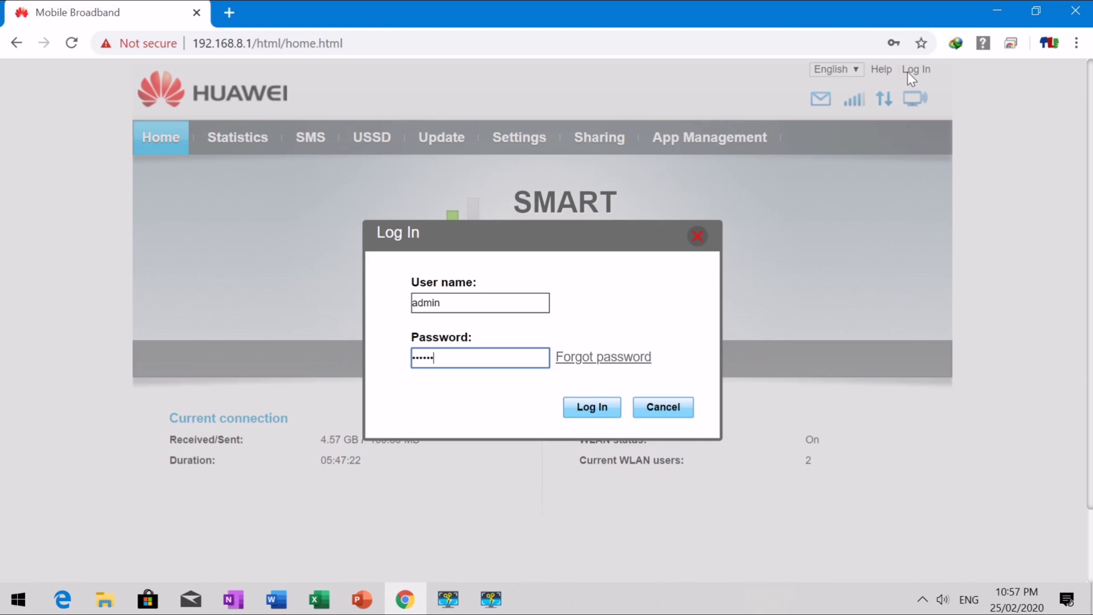
{"action": "left_click", "coordinate": [615, 415]}
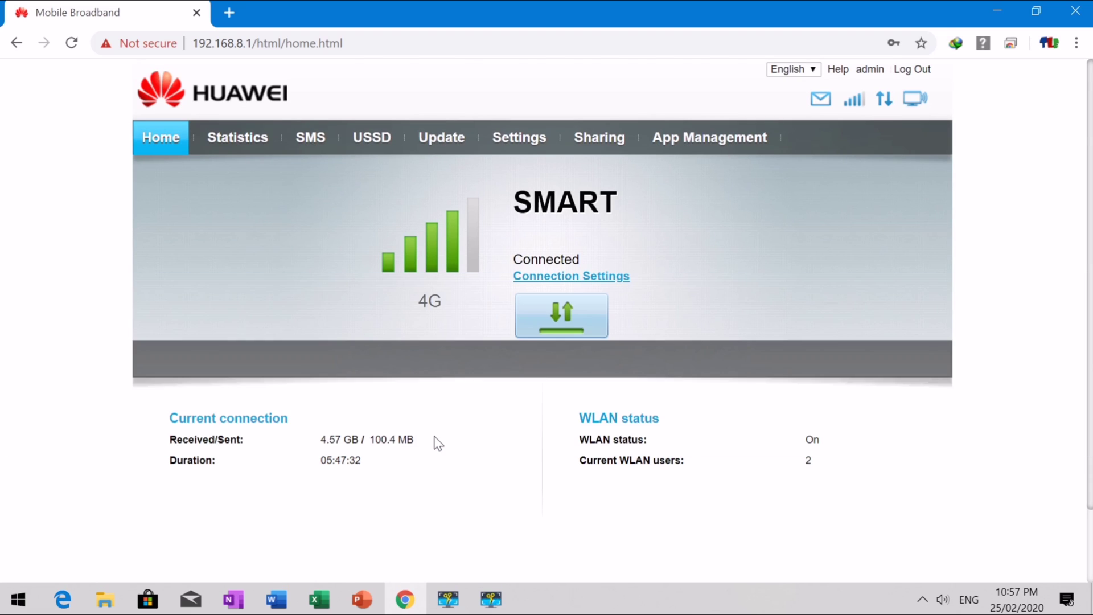
Step: Look over the modem's home page, then examine the monthly and total data usage statistics
{"action": "scroll", "coordinate": [434, 442], "scroll_direction": "down", "scroll_amount": 2}
{"action": "scroll", "coordinate": [434, 442], "scroll_direction": "up", "scroll_amount": 2}
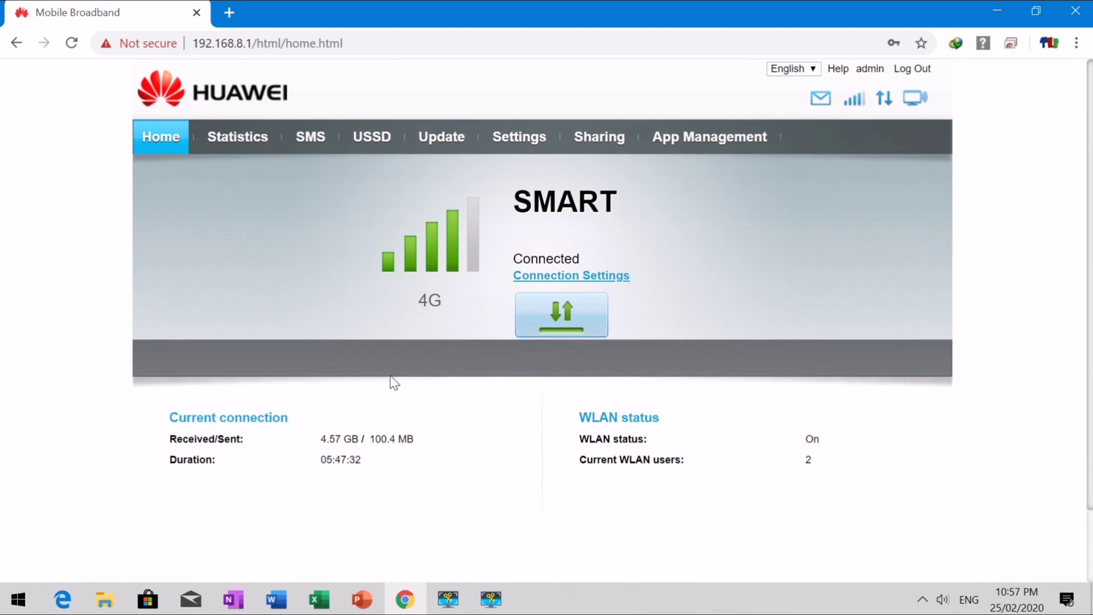
{"action": "left_click", "coordinate": [251, 144]}
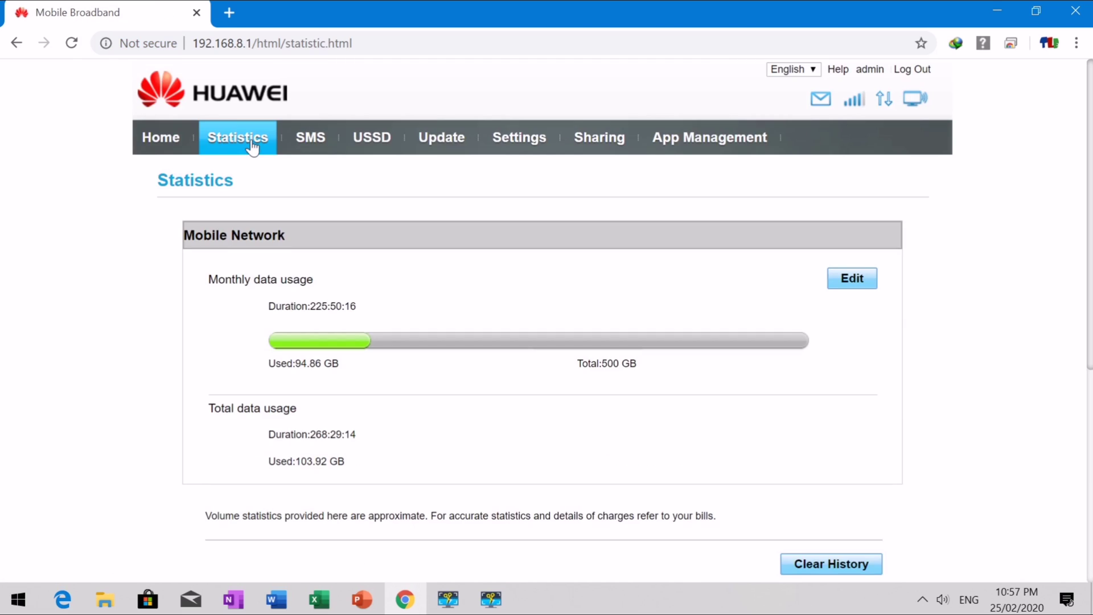
{"action": "scroll", "coordinate": [451, 302], "scroll_direction": "down", "scroll_amount": 3}
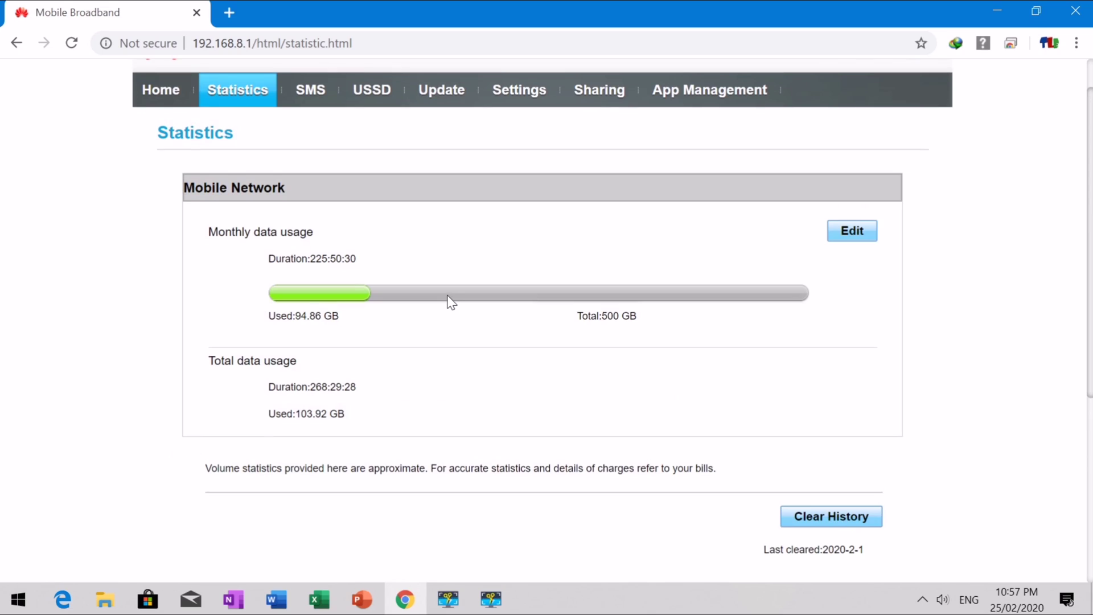
{"action": "scroll", "coordinate": [449, 302], "scroll_direction": "up", "scroll_amount": 1}
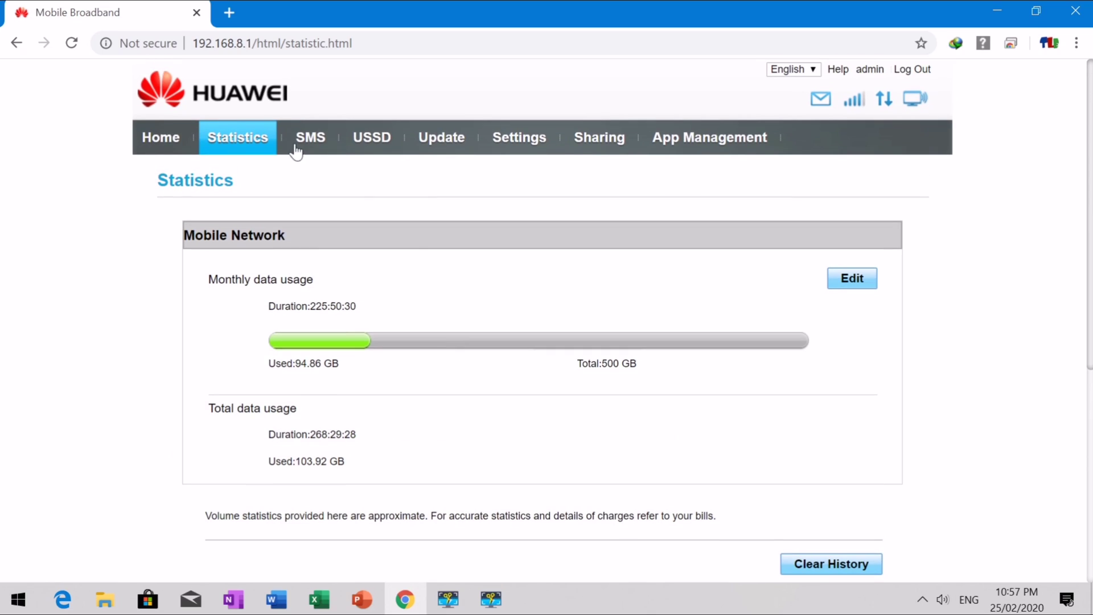
Step: Look through the received text messages in the modem's SMS inbox
{"action": "left_click", "coordinate": [308, 143]}
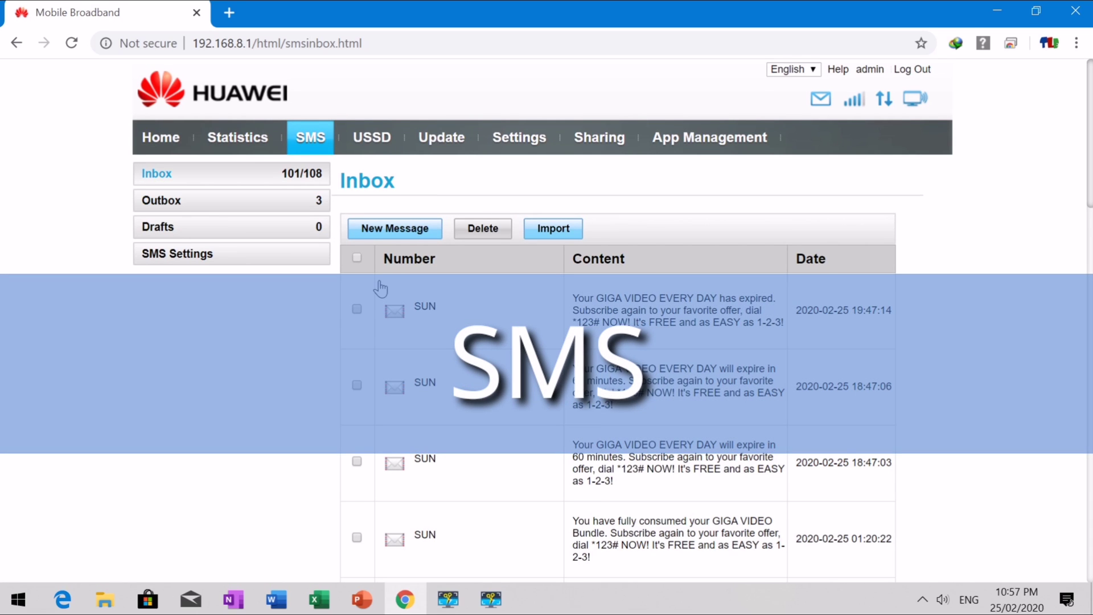
{"action": "scroll", "coordinate": [381, 289], "scroll_direction": "down", "scroll_amount": 4}
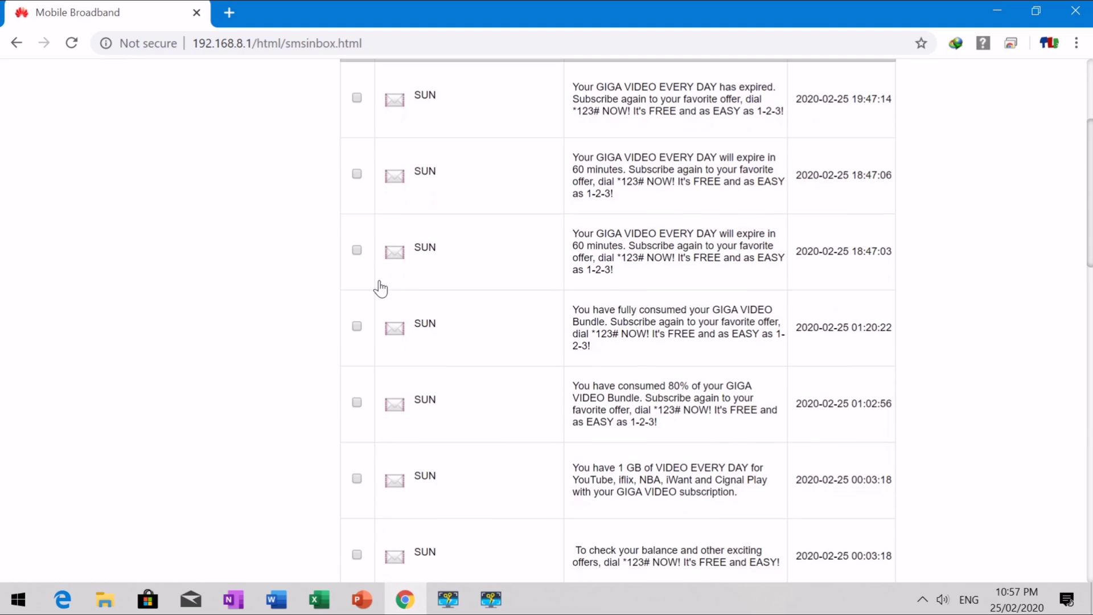
{"action": "scroll", "coordinate": [380, 289], "scroll_direction": "down", "scroll_amount": 5}
{"action": "scroll", "coordinate": [381, 289], "scroll_direction": "up", "scroll_amount": 9}
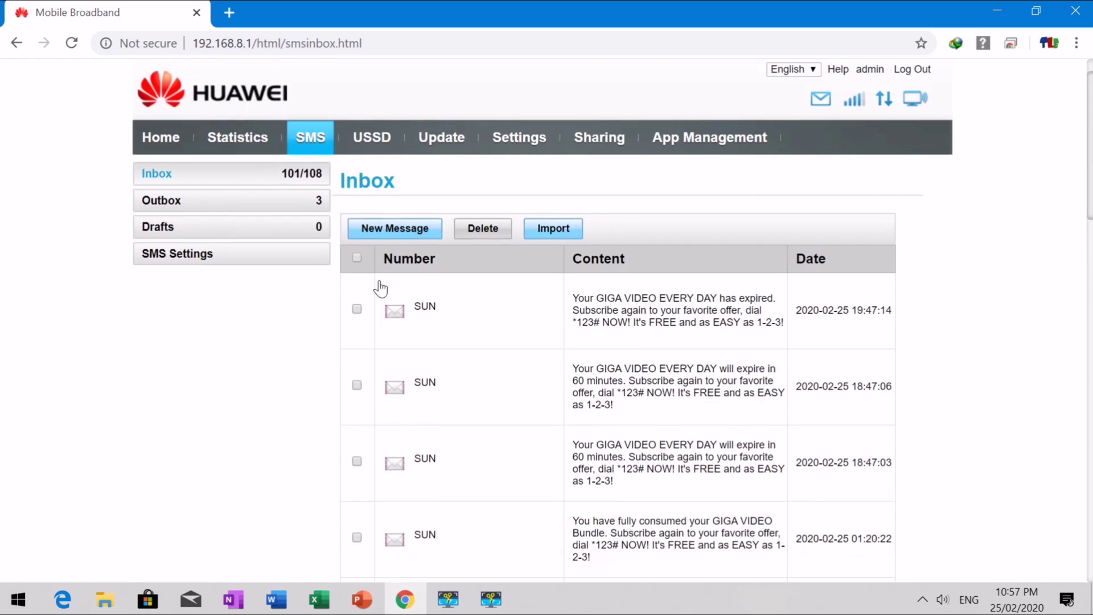
Step: Examine the SMS outbox and drafts, along with the SMS settings
{"action": "left_click", "coordinate": [169, 200]}
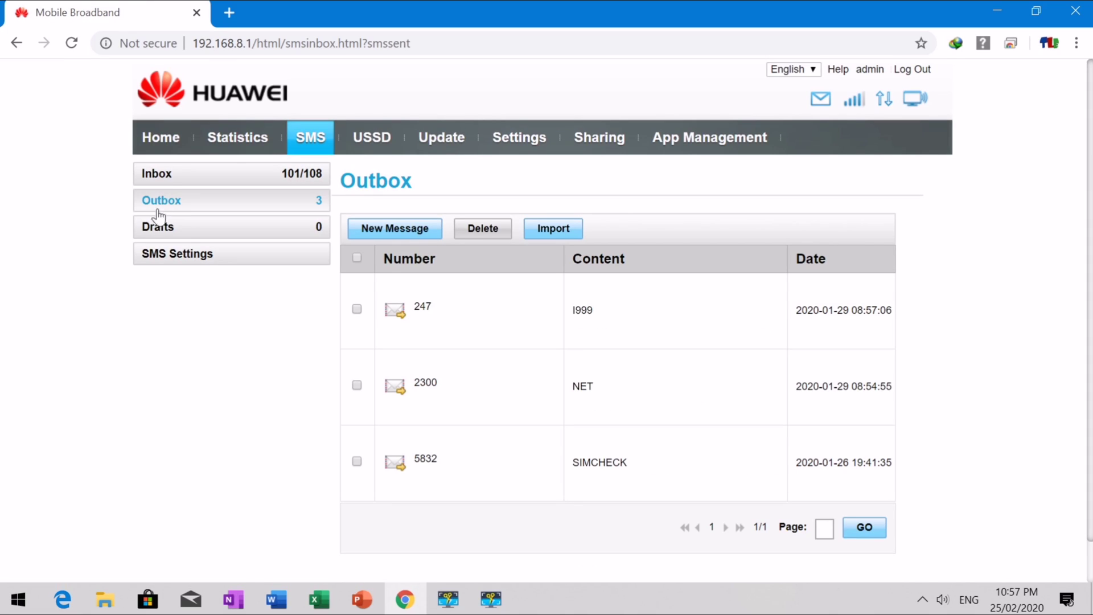
{"action": "left_click", "coordinate": [150, 238]}
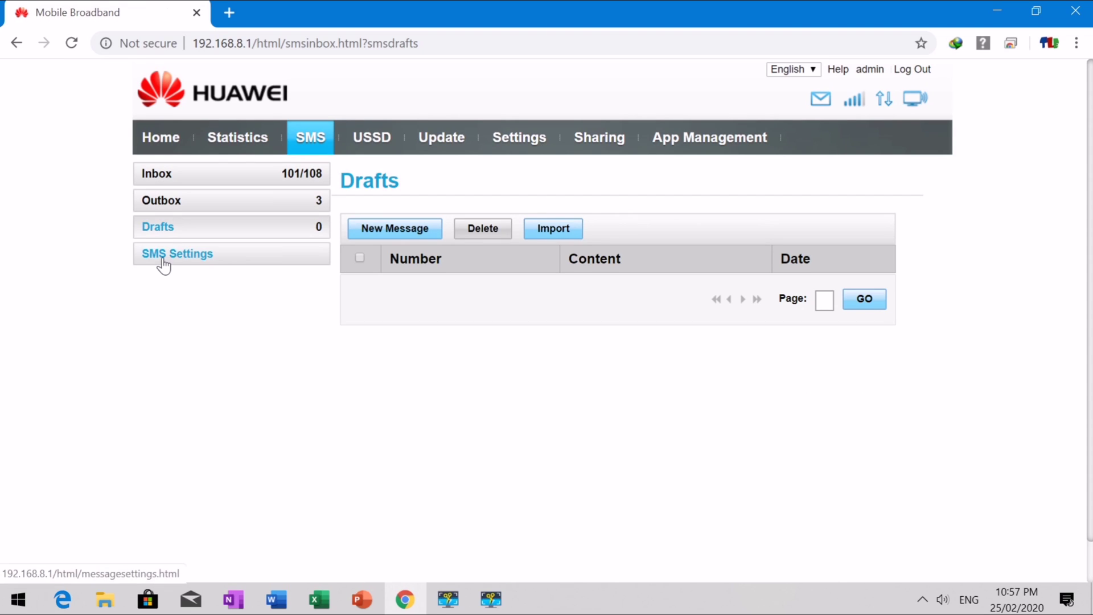
{"action": "left_click", "coordinate": [163, 264]}
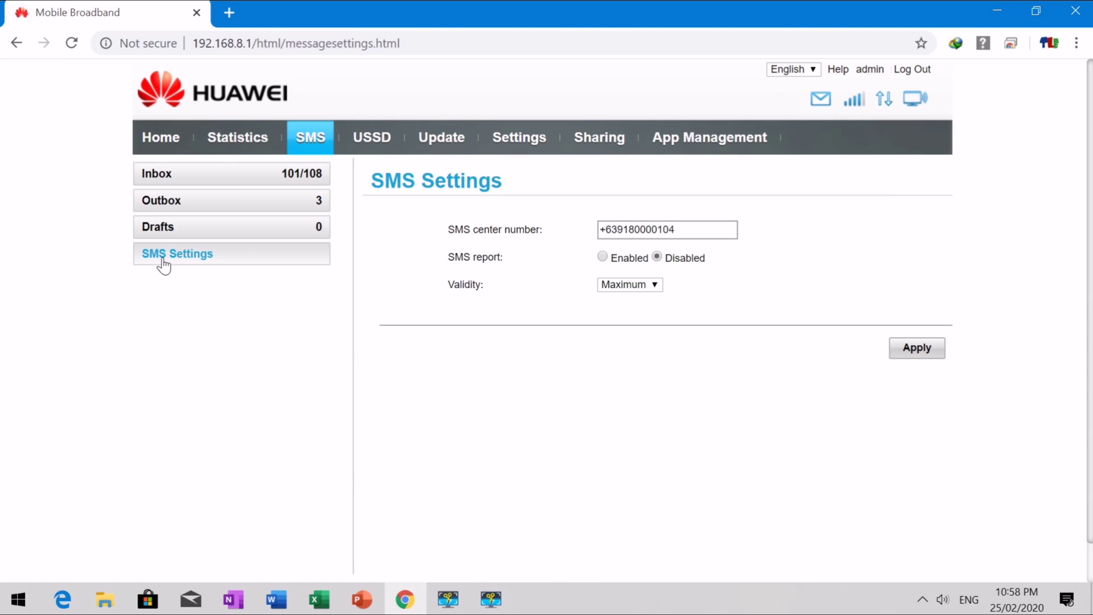
{"action": "scroll", "coordinate": [164, 263], "scroll_direction": "down", "scroll_amount": 1}
{"action": "scroll", "coordinate": [162, 264], "scroll_direction": "up", "scroll_amount": 1}
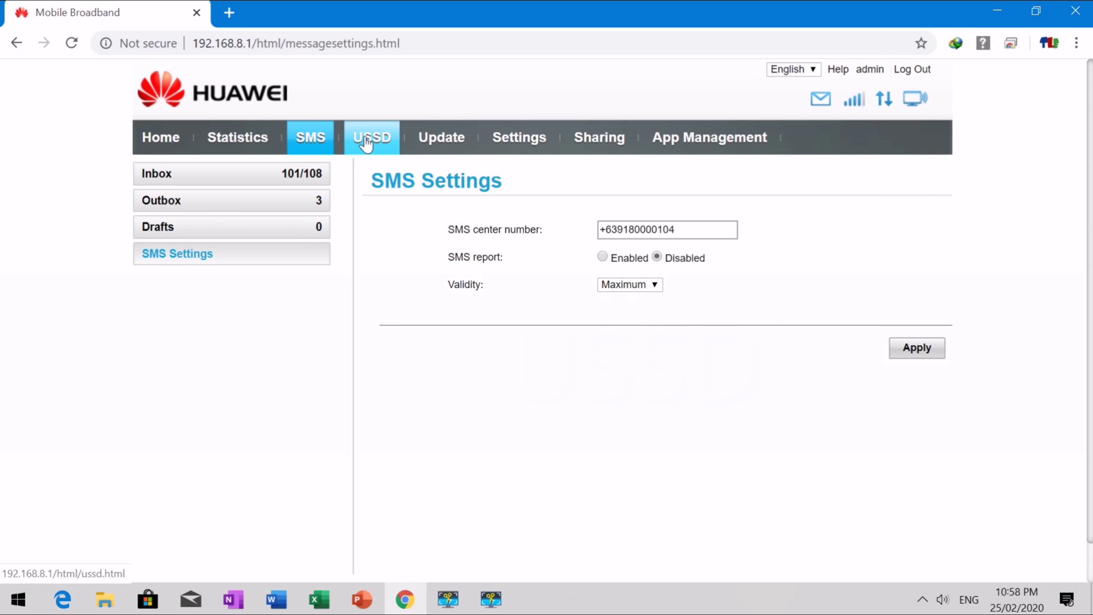
Step: Send the test command "xzcdcsdv" through the USSD Check Services page
{"action": "left_click", "coordinate": [363, 140]}
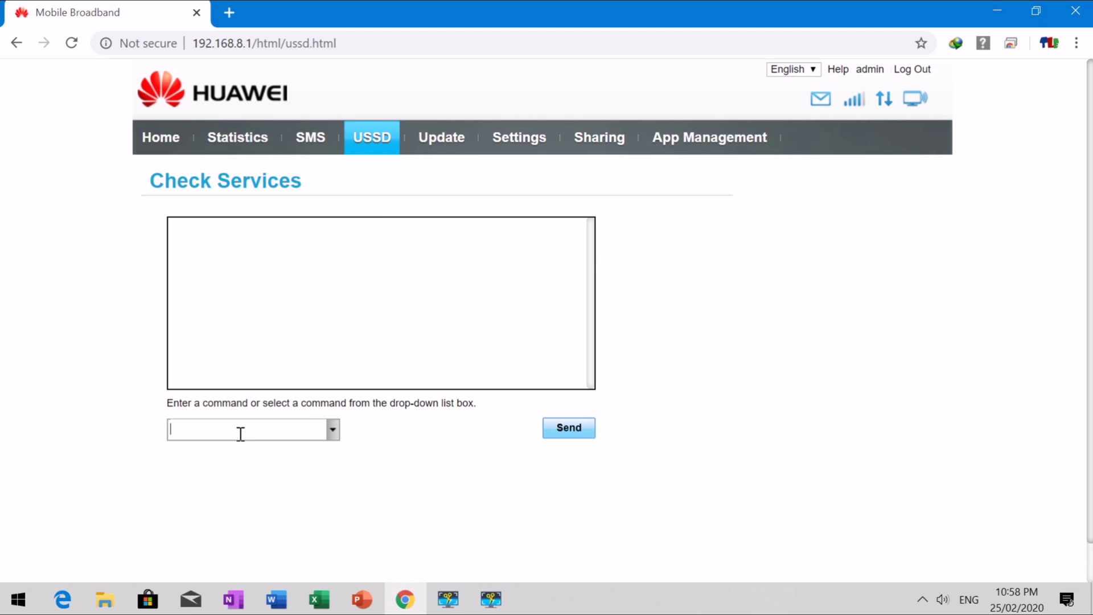
{"action": "type", "text": "xzcdcsdv"}
{"action": "left_click", "coordinate": [565, 428]}
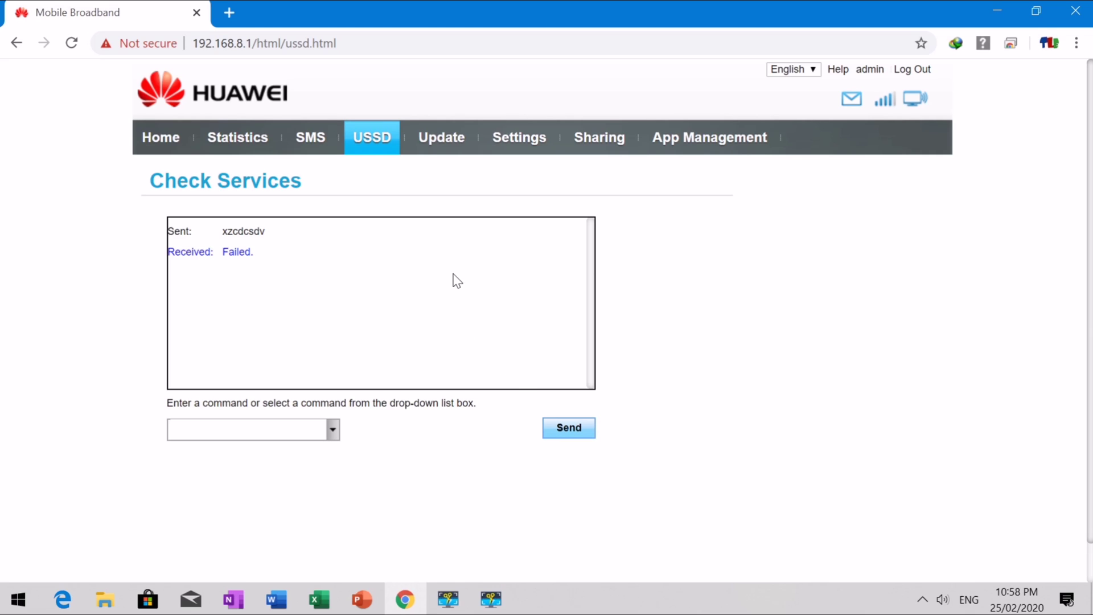
Step: Check for online updates and view the Local Update page, dismissing its file chooser without selecting a file
{"action": "left_click", "coordinate": [438, 139]}
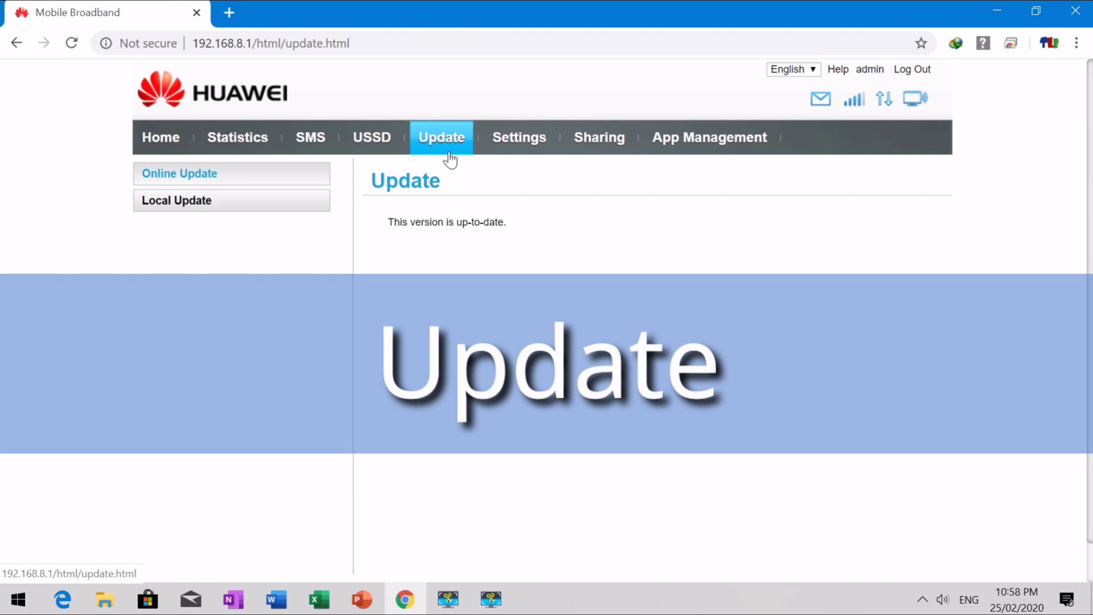
{"action": "left_click", "coordinate": [191, 174]}
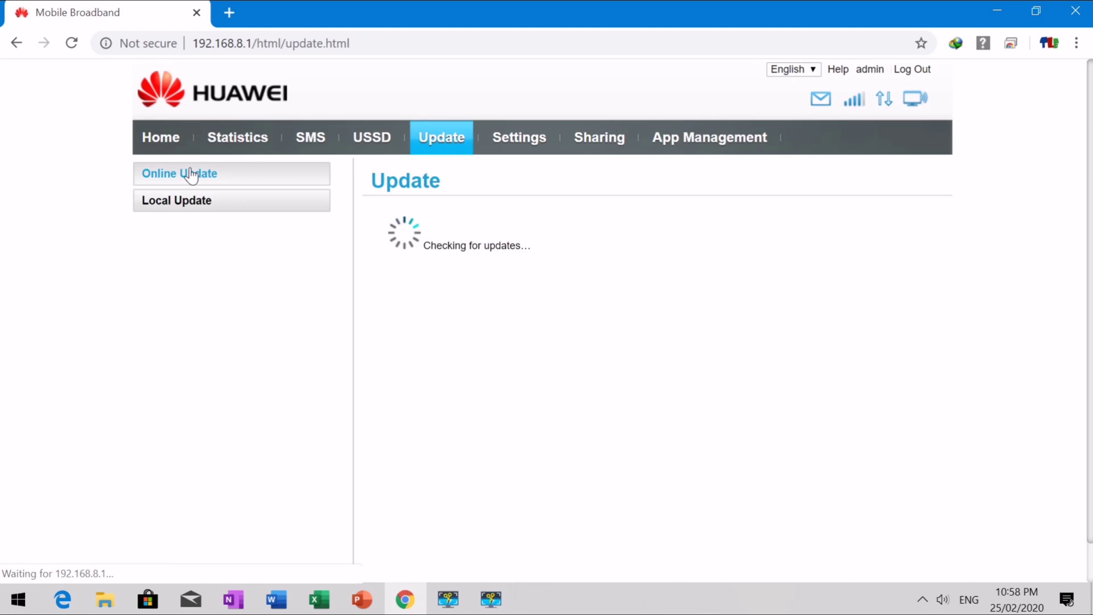
{"action": "left_click", "coordinate": [178, 208]}
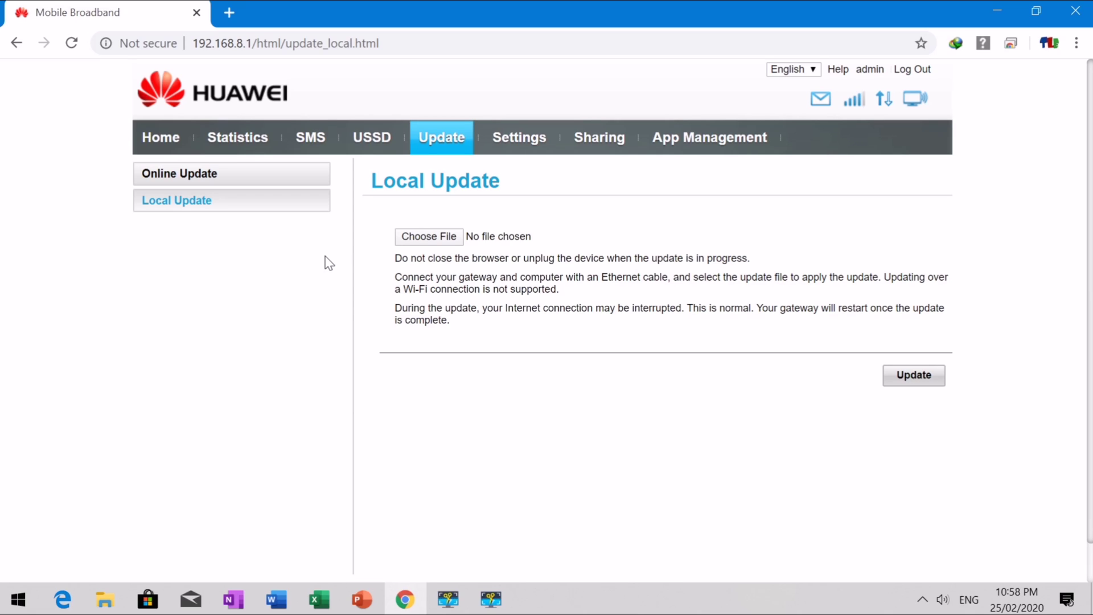
{"action": "left_click", "coordinate": [428, 239]}
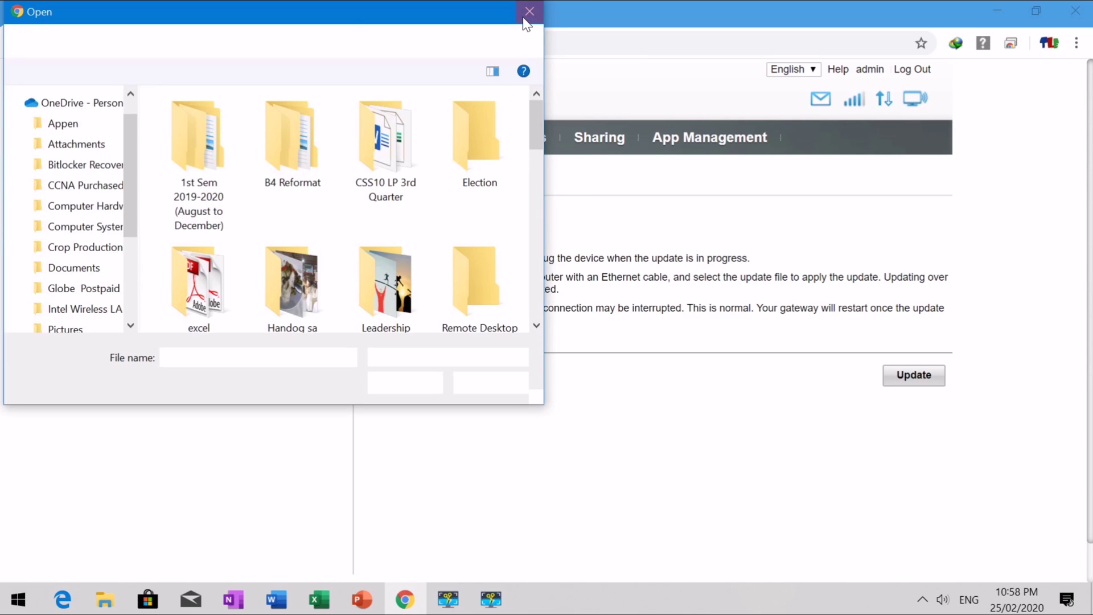
{"action": "left_click", "coordinate": [527, 14]}
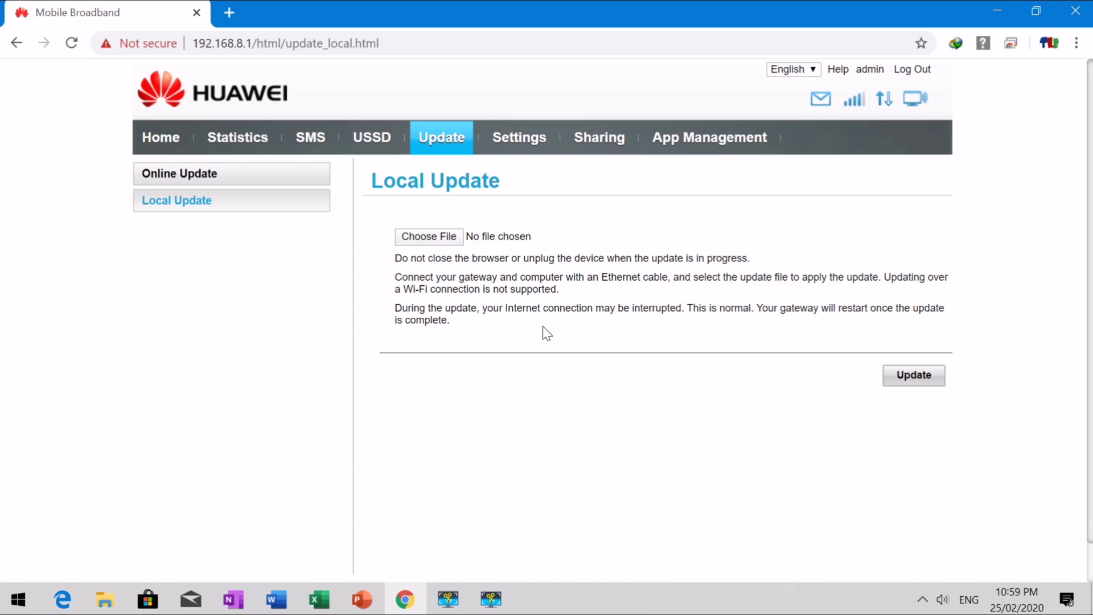
Step: Review the WLAN quick setup settings and the dial-up Mobile Connection settings
{"action": "left_click", "coordinate": [504, 137]}
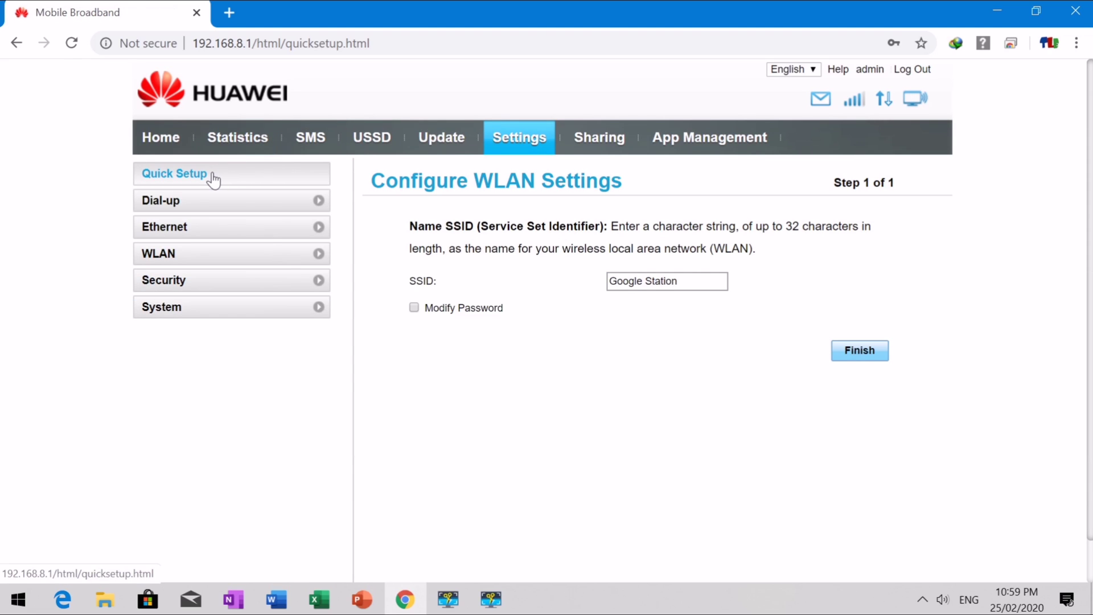
{"action": "left_click", "coordinate": [214, 177]}
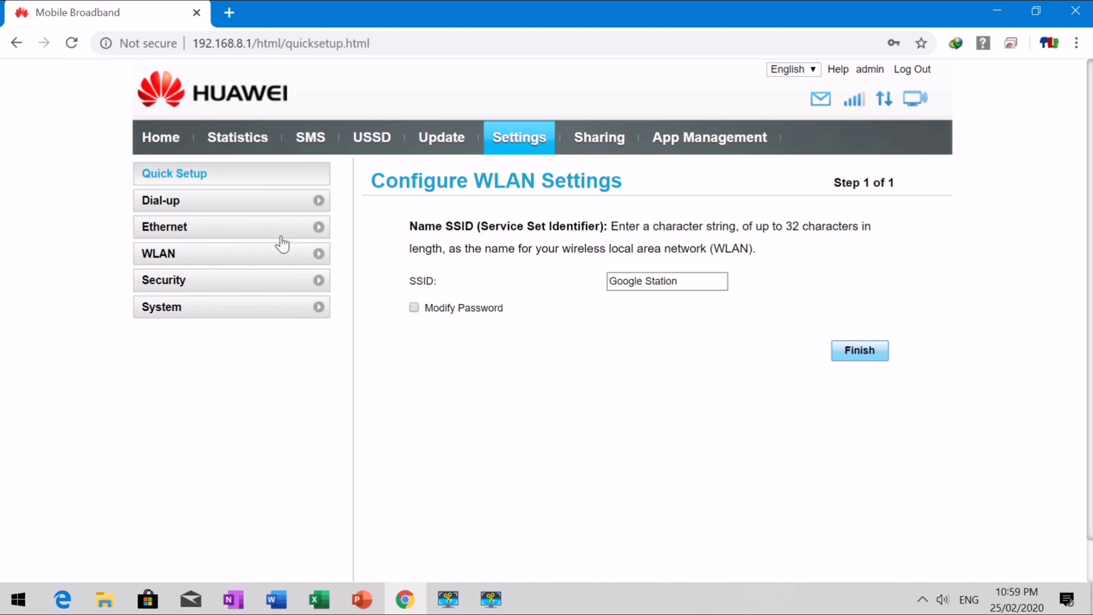
{"action": "left_click", "coordinate": [177, 206]}
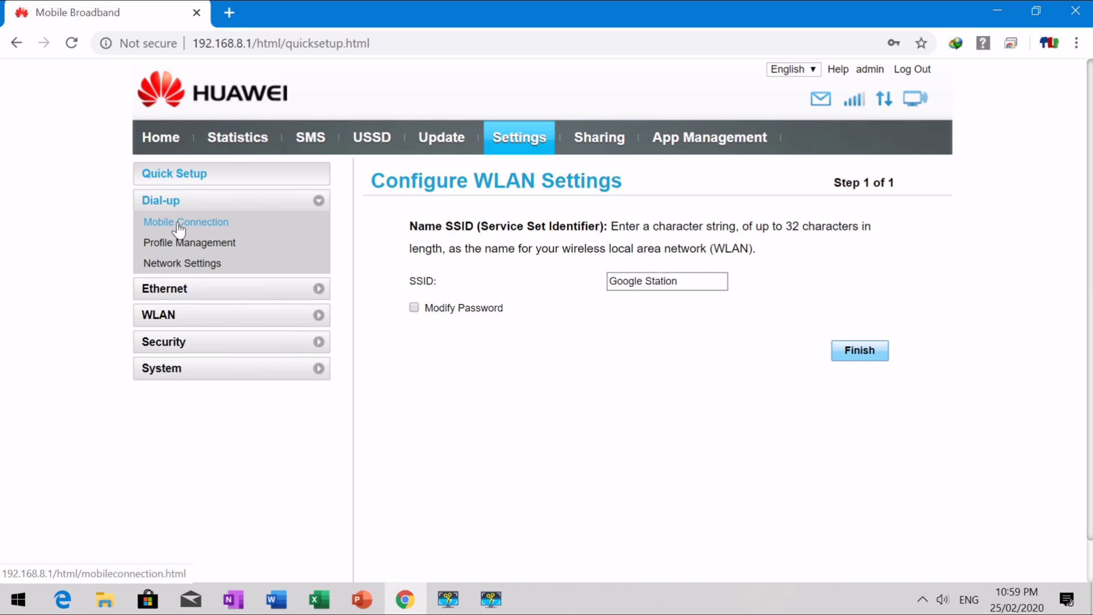
{"action": "left_click", "coordinate": [178, 224]}
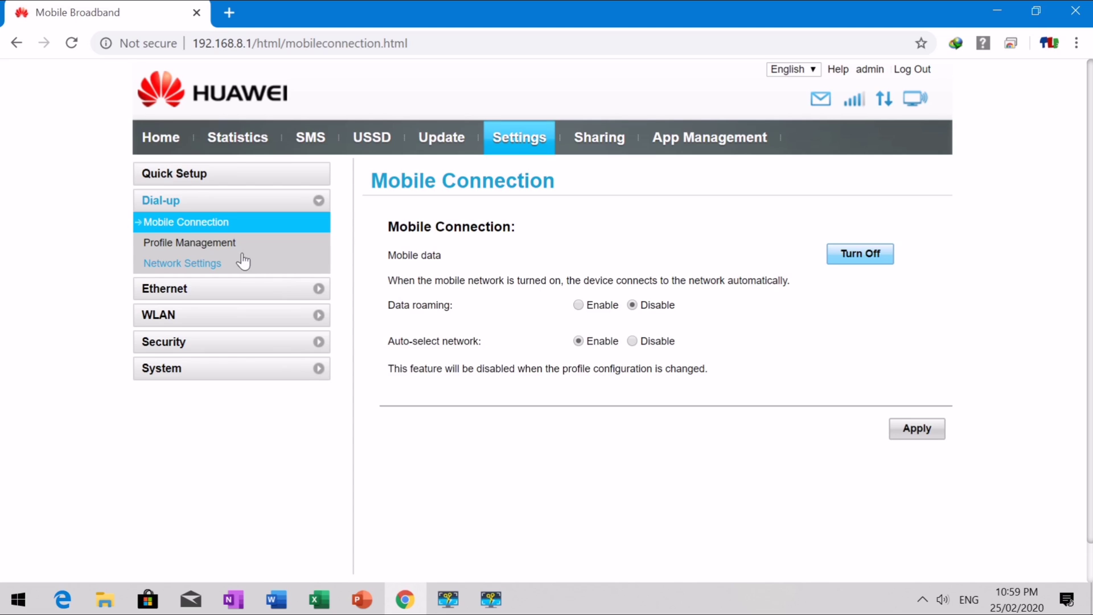
Step: Review the dial-up Profile Management page and the preferred mode and search mode options in Network Settings
{"action": "left_click", "coordinate": [198, 244]}
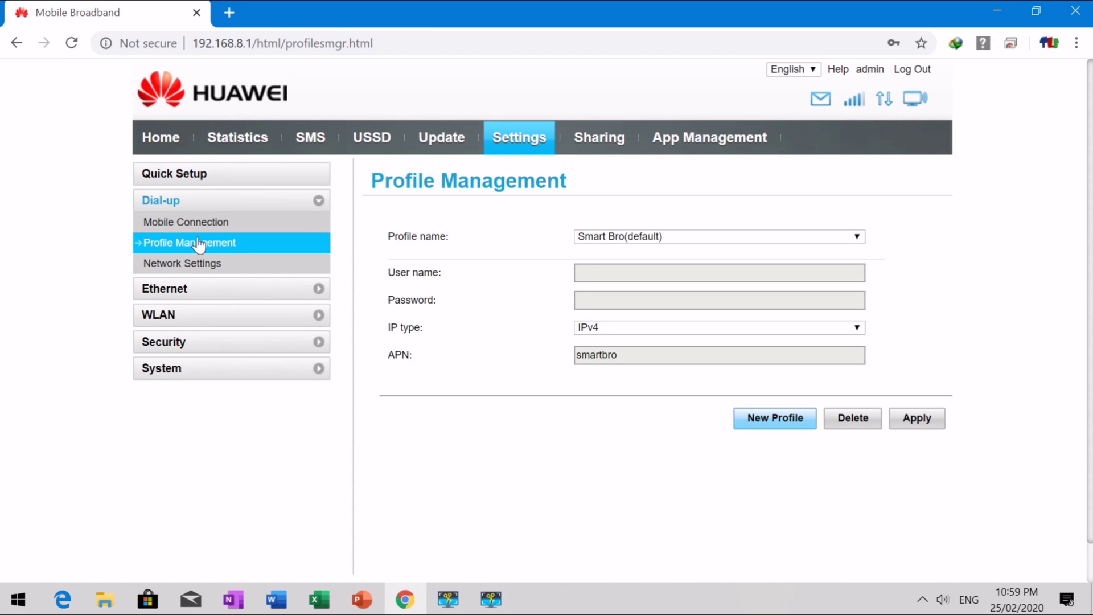
{"action": "scroll", "coordinate": [511, 320], "scroll_direction": "down", "scroll_amount": 1}
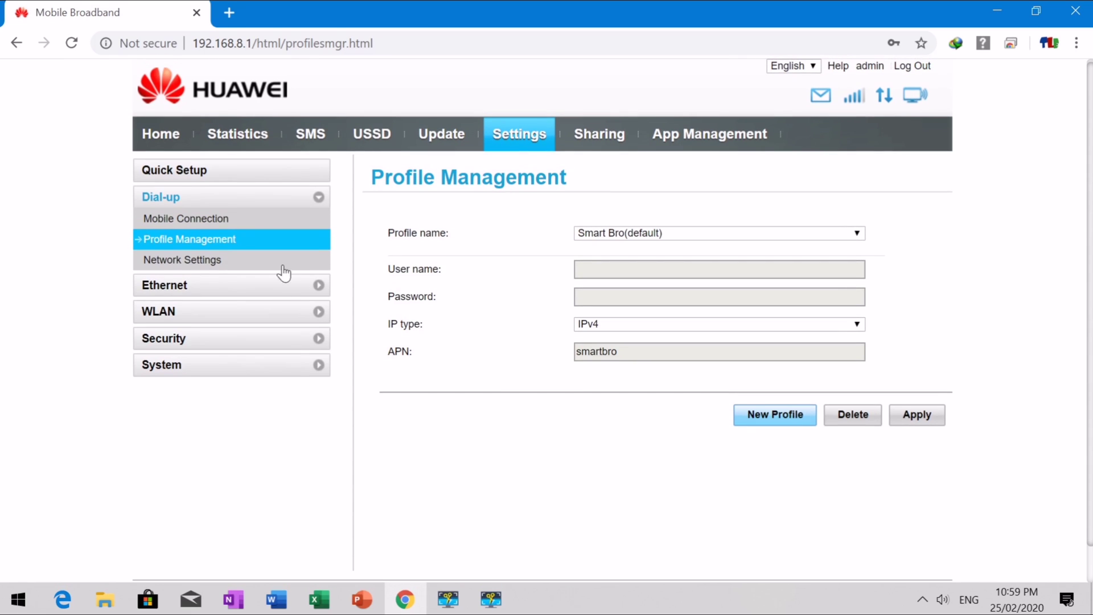
{"action": "left_click", "coordinate": [196, 267]}
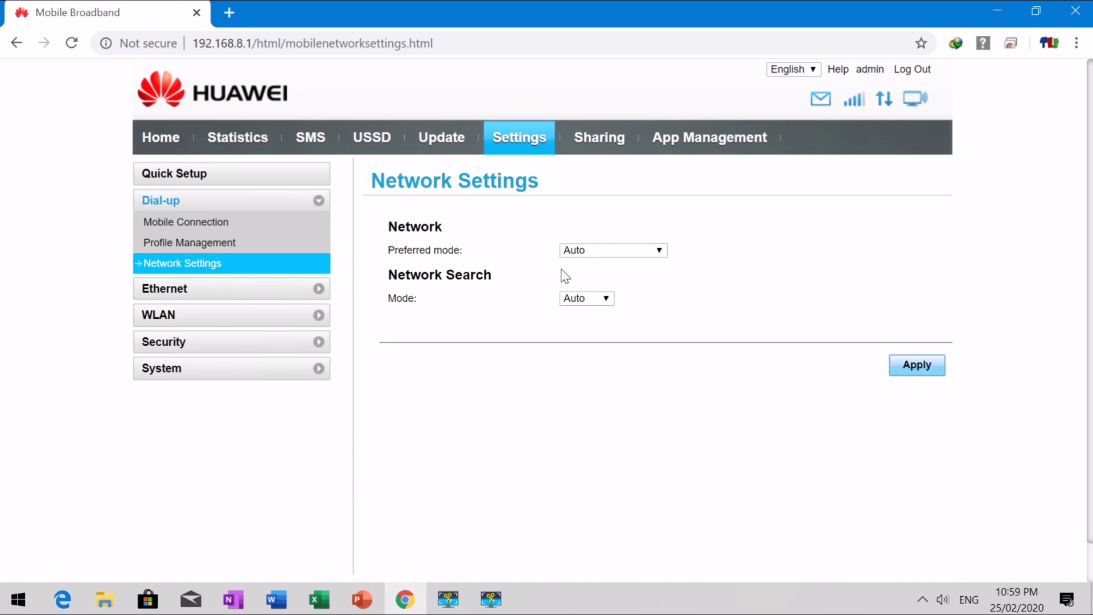
{"action": "left_click", "coordinate": [660, 253]}
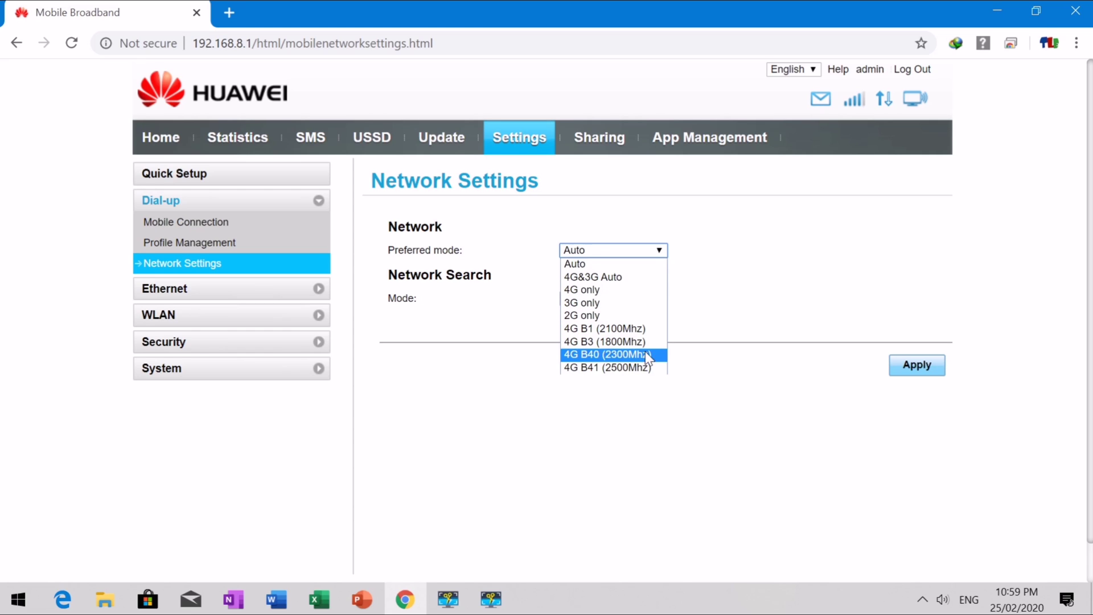
{"action": "left_click", "coordinate": [722, 305]}
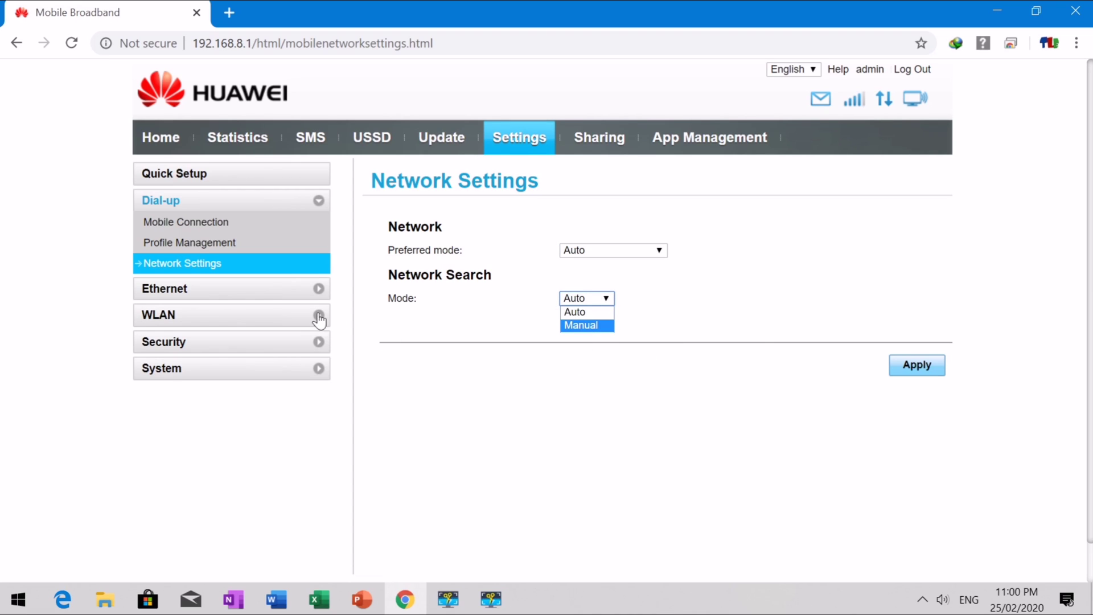
Step: Review the Ethernet Settings, Ethernet Status and MAC Clone pages of the Ethernet section
{"action": "left_click", "coordinate": [174, 290]}
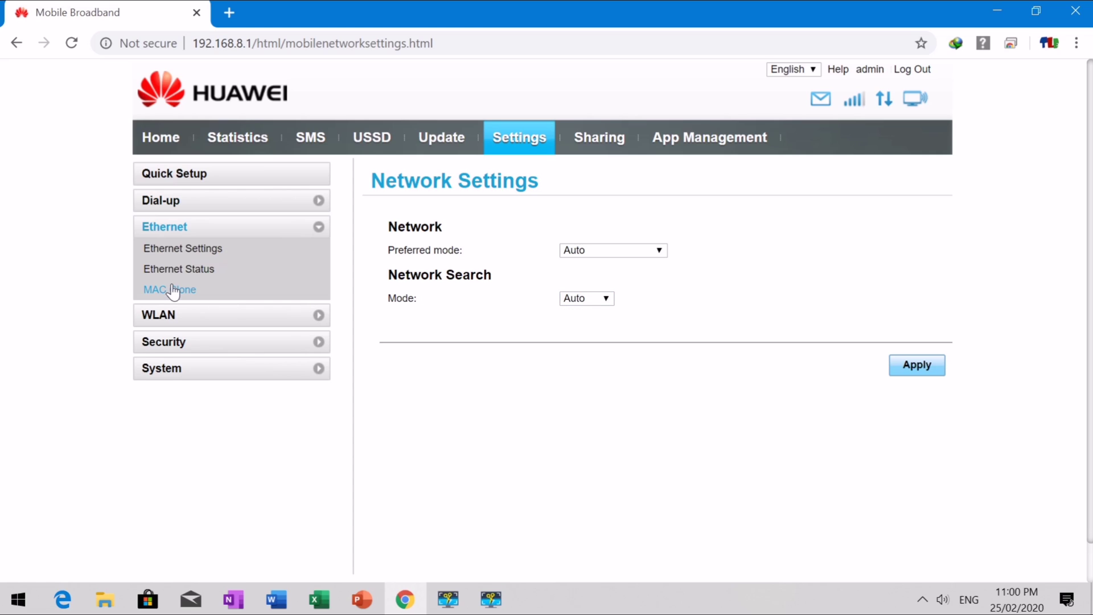
{"action": "left_click", "coordinate": [182, 249]}
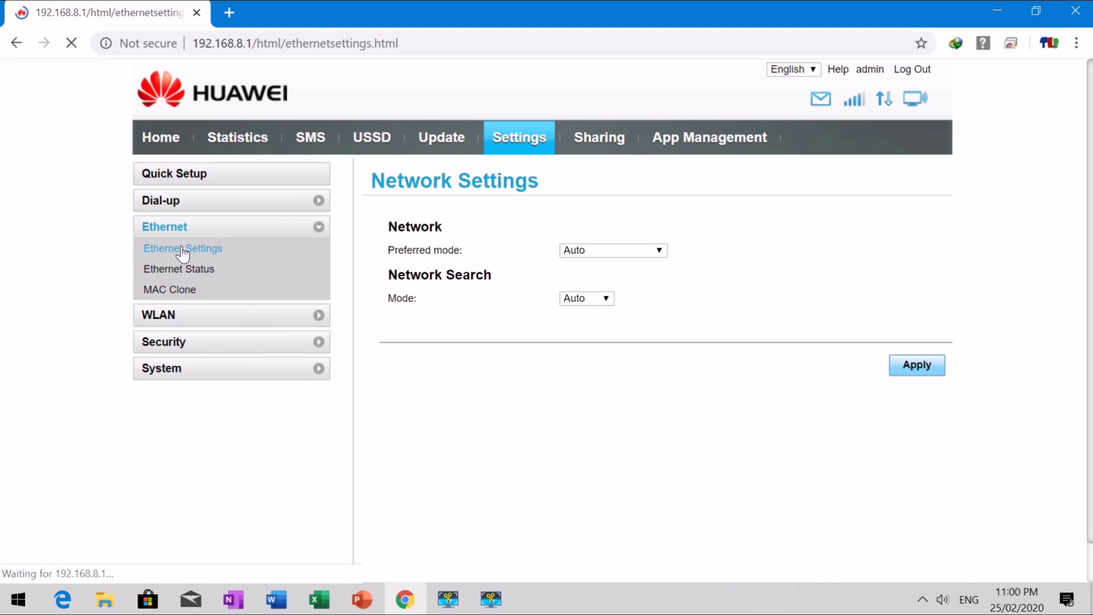
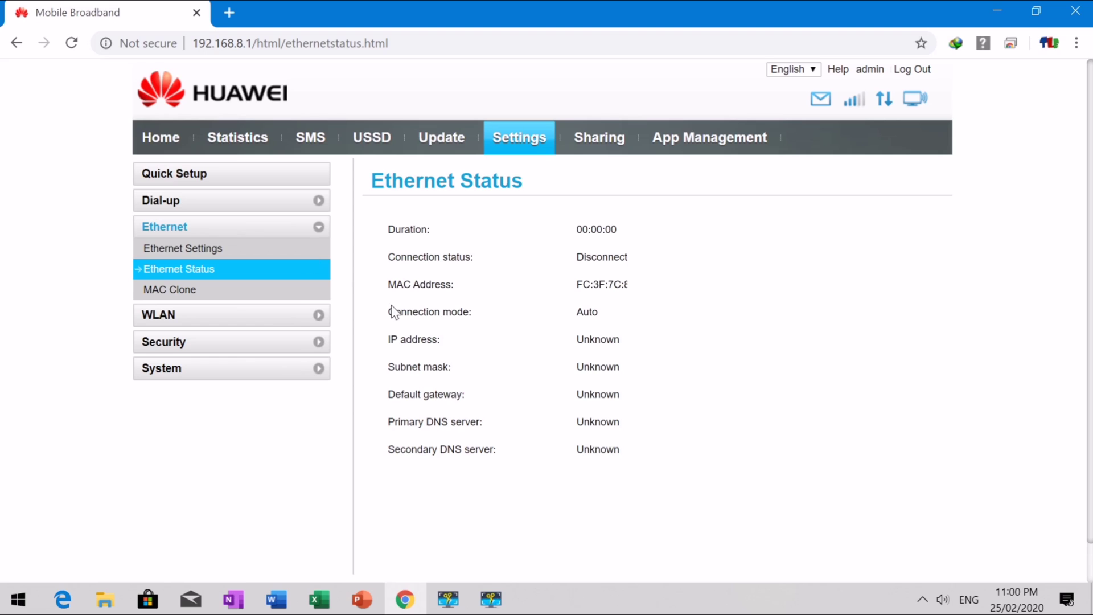
{"action": "scroll", "coordinate": [538, 379], "scroll_direction": "down", "scroll_amount": 1}
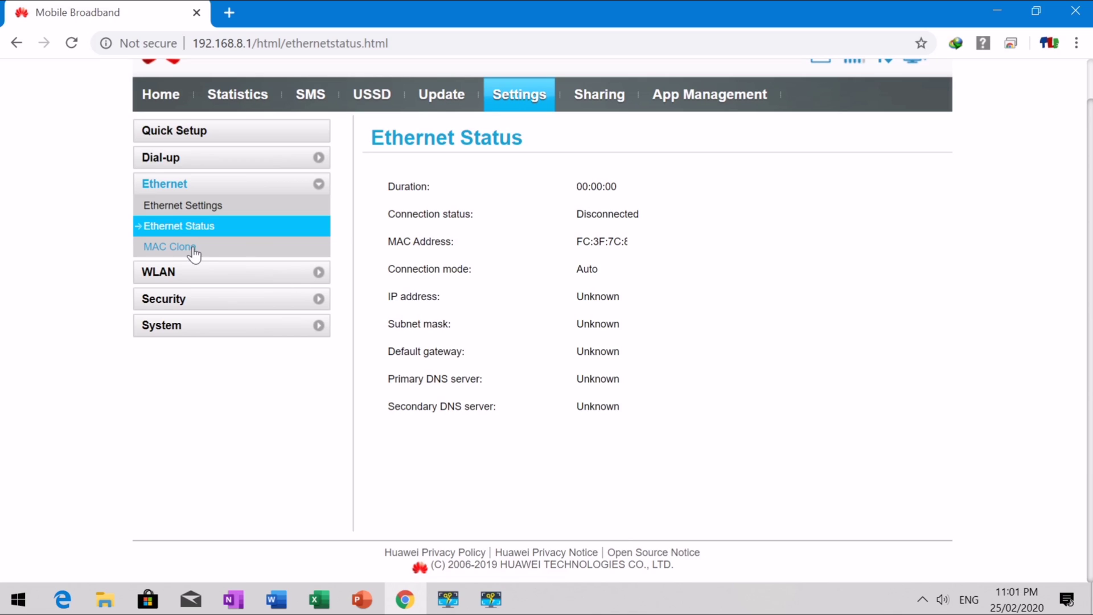
{"action": "left_click", "coordinate": [163, 252]}
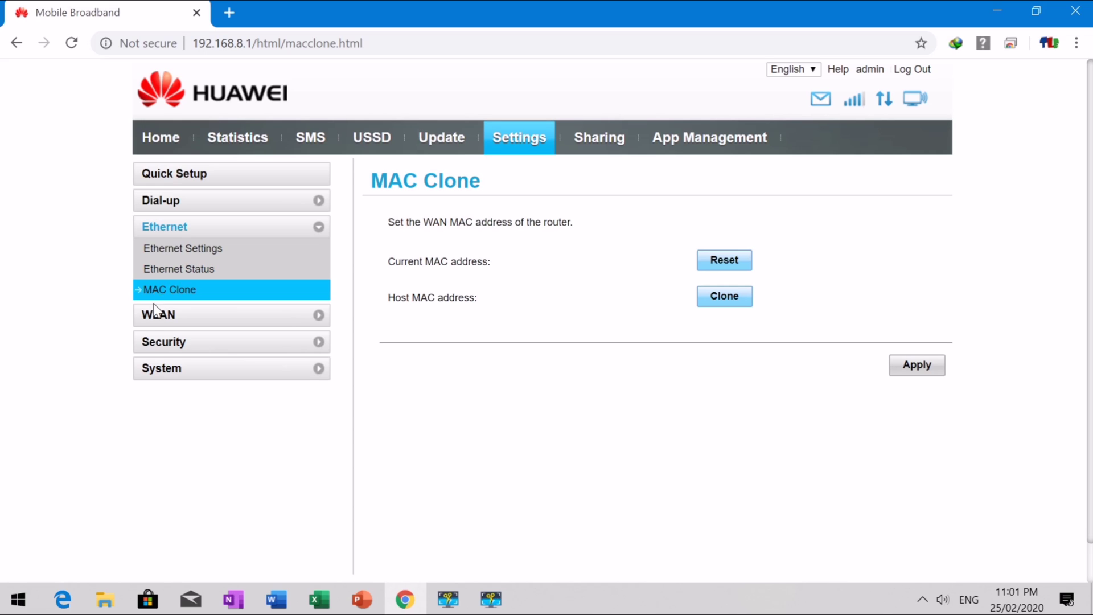
Step: Review the WLAN Basic Settings page, including the SSID list, security mode and SSID broadcast options
{"action": "left_click", "coordinate": [171, 317]}
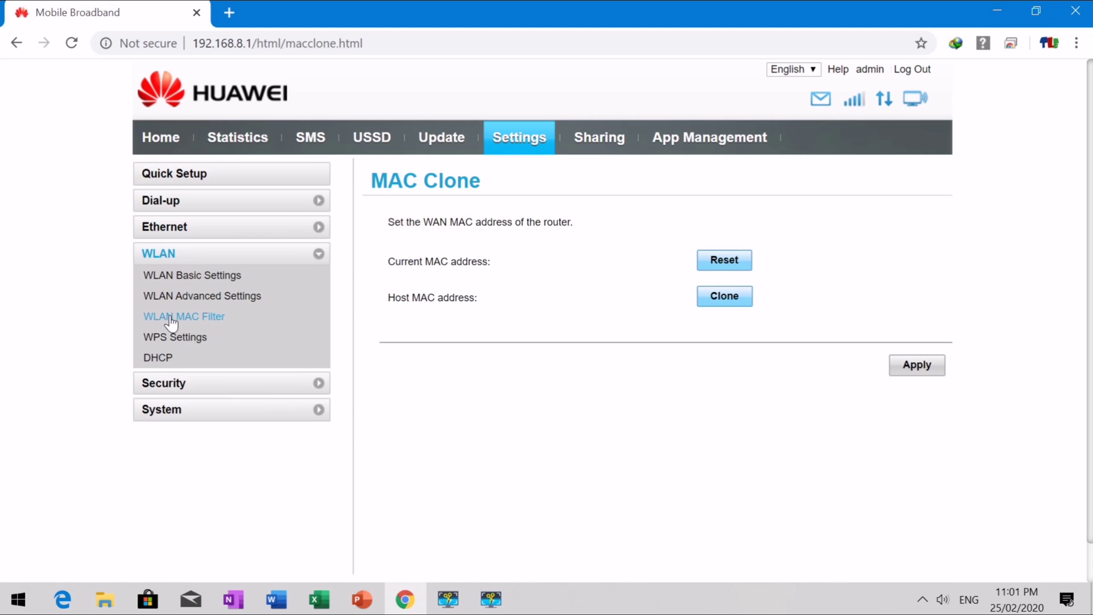
{"action": "left_click", "coordinate": [170, 278]}
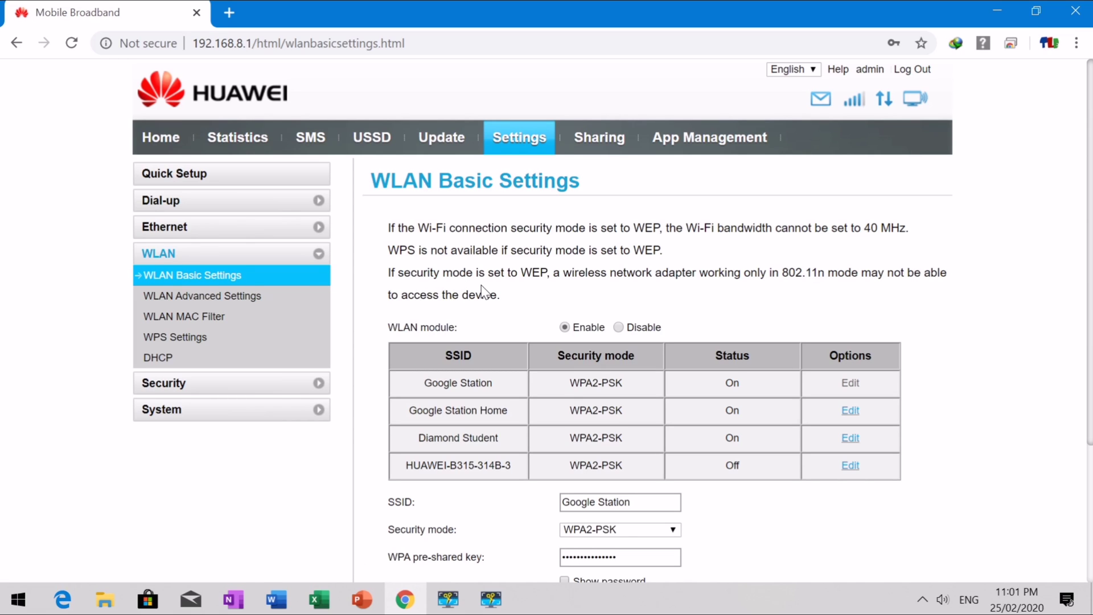
{"action": "scroll", "coordinate": [481, 286], "scroll_direction": "down", "scroll_amount": 2}
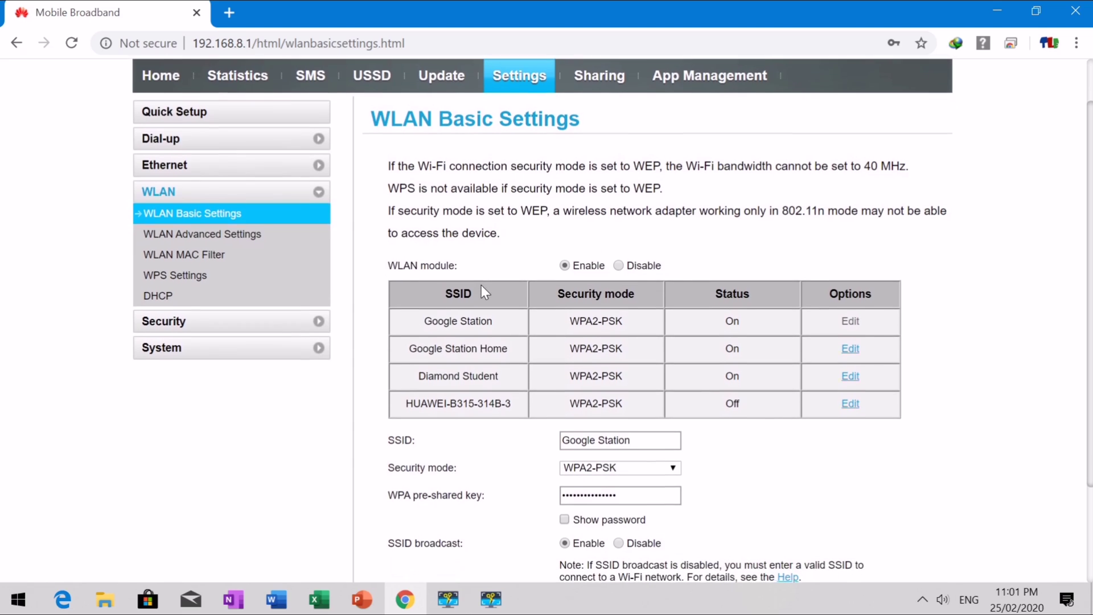
{"action": "scroll", "coordinate": [483, 287], "scroll_direction": "down", "scroll_amount": 1}
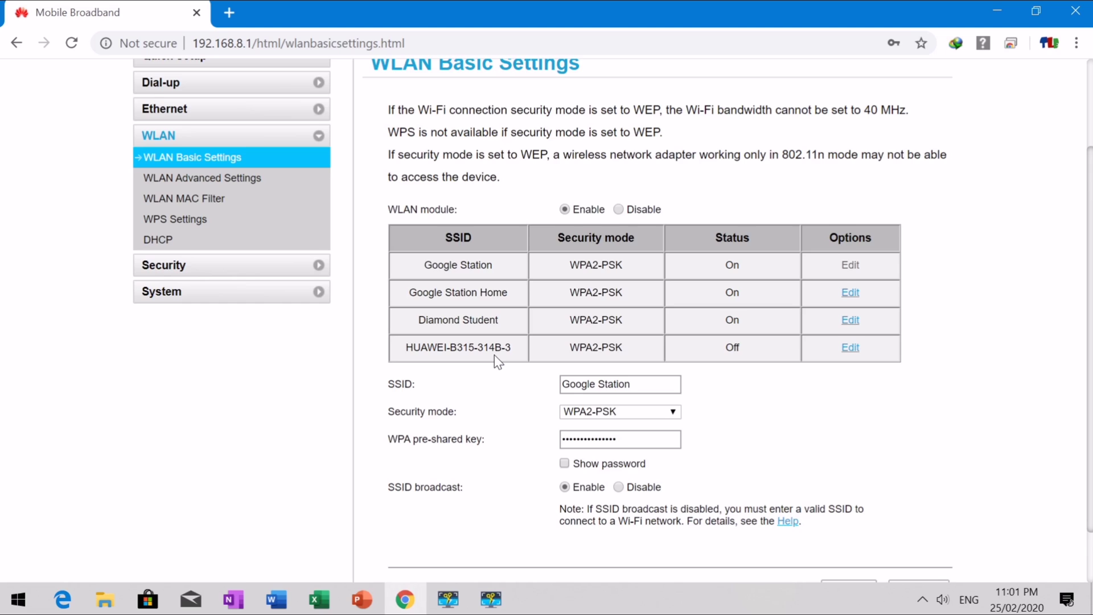
{"action": "scroll", "coordinate": [494, 356], "scroll_direction": "down", "scroll_amount": 1}
{"action": "scroll", "coordinate": [495, 355], "scroll_direction": "up", "scroll_amount": 3}
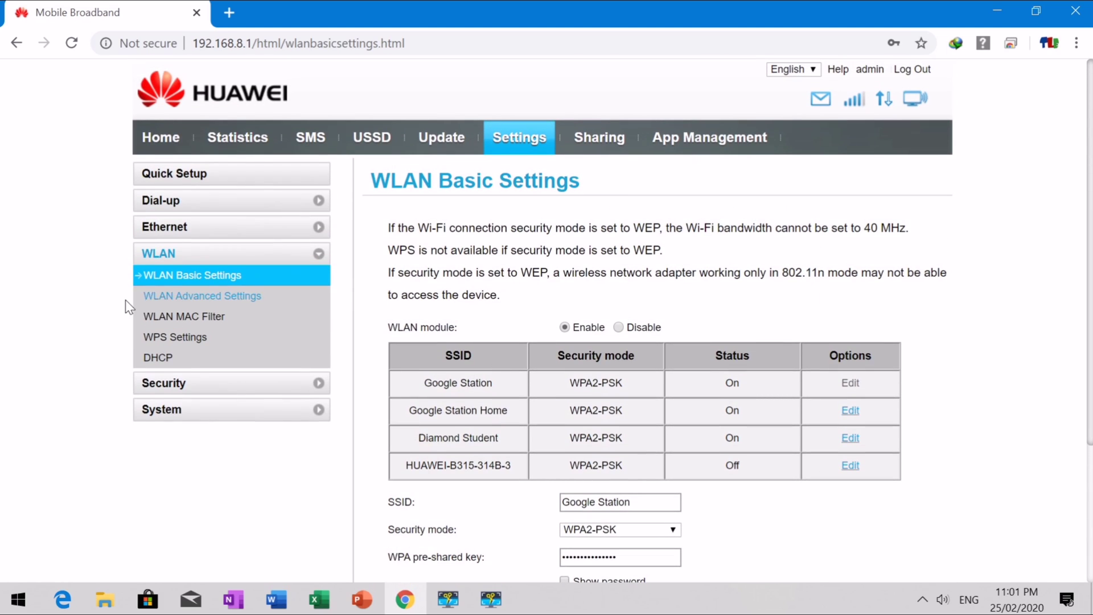
Step: Inspect the available channel and Wi-Fi bandwidth options in WLAN Advanced Settings without changing them
{"action": "left_click", "coordinate": [169, 301]}
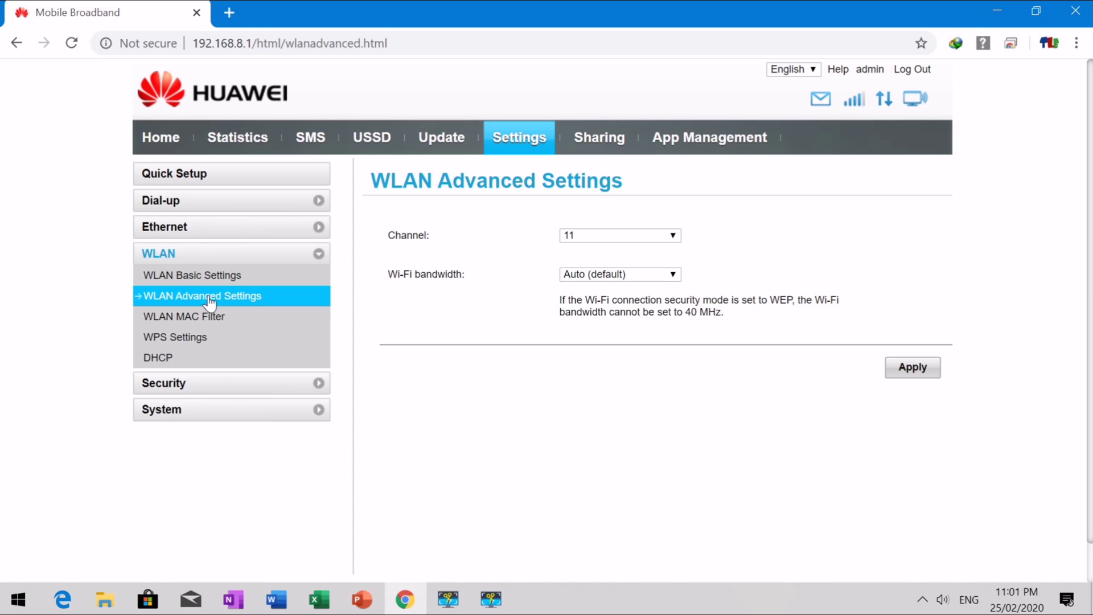
{"action": "left_click", "coordinate": [653, 240]}
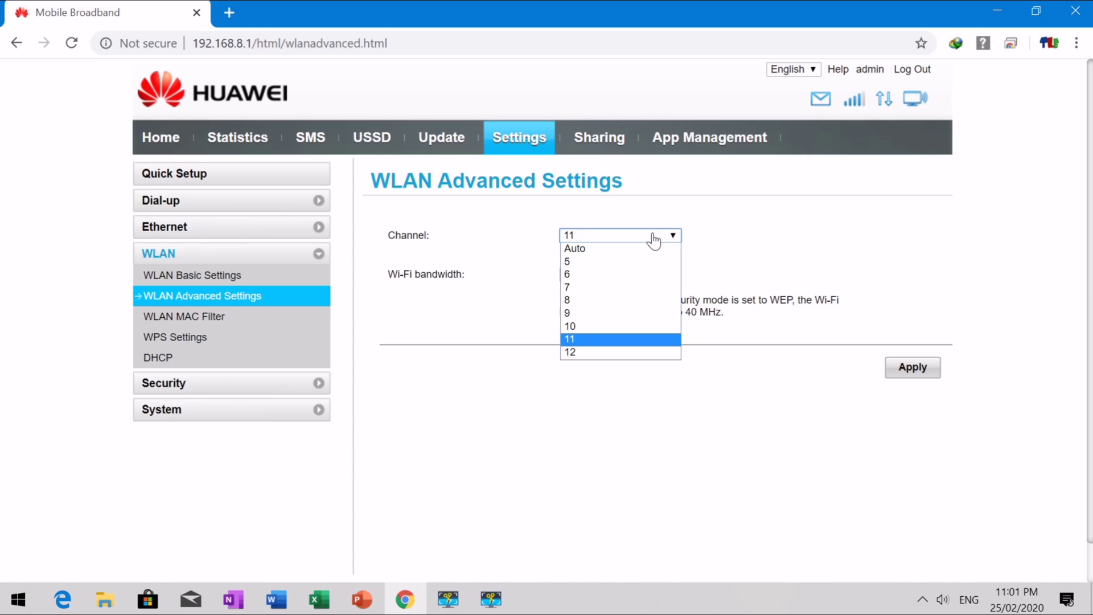
{"action": "left_click", "coordinate": [460, 324]}
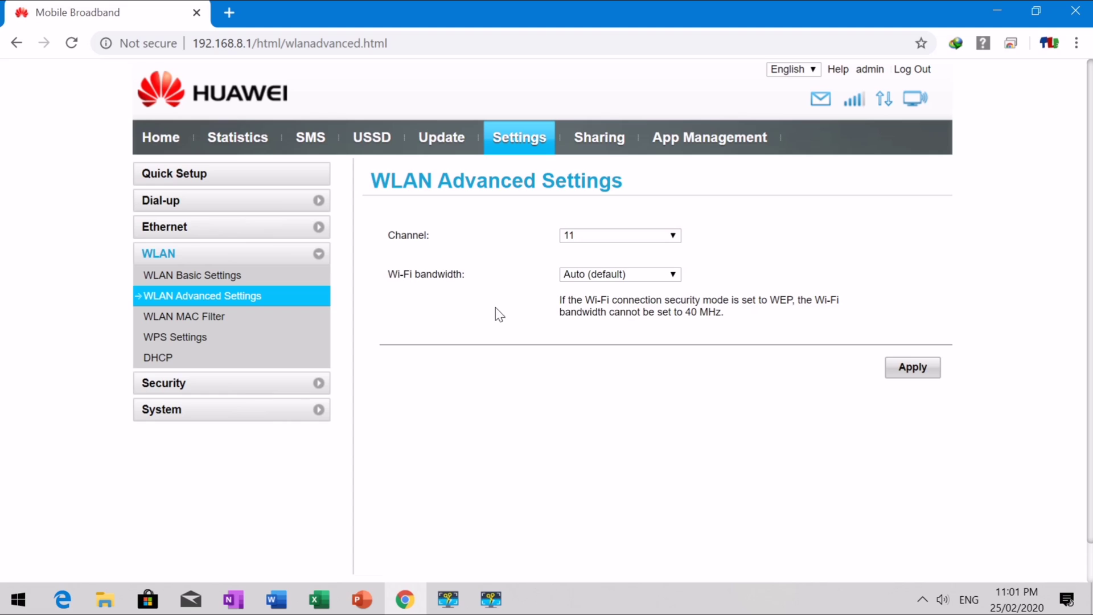
{"action": "left_click", "coordinate": [599, 274]}
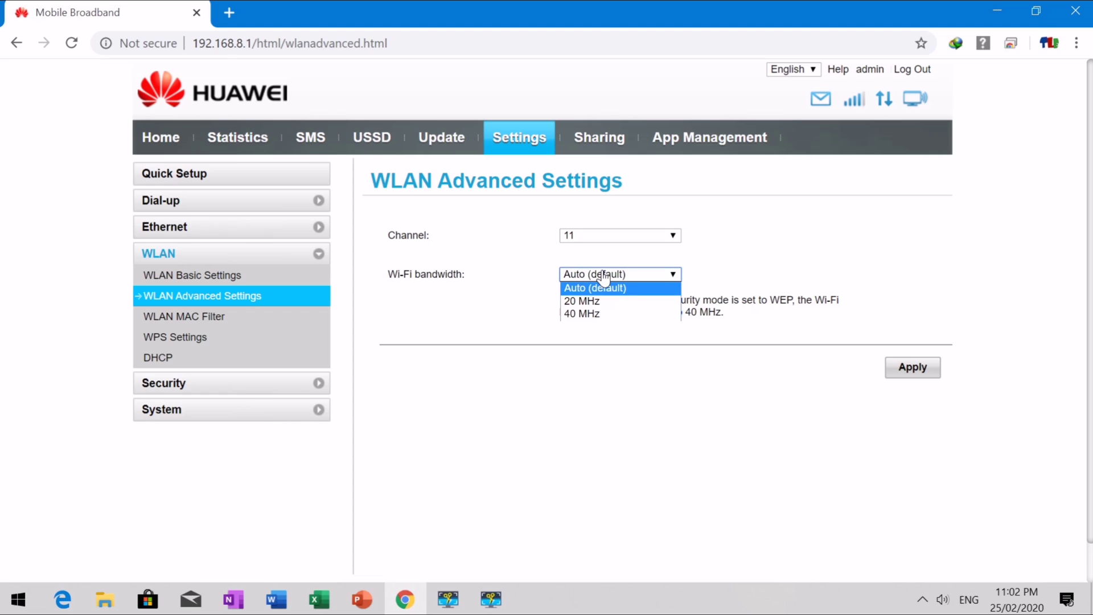
{"action": "left_click", "coordinate": [504, 300]}
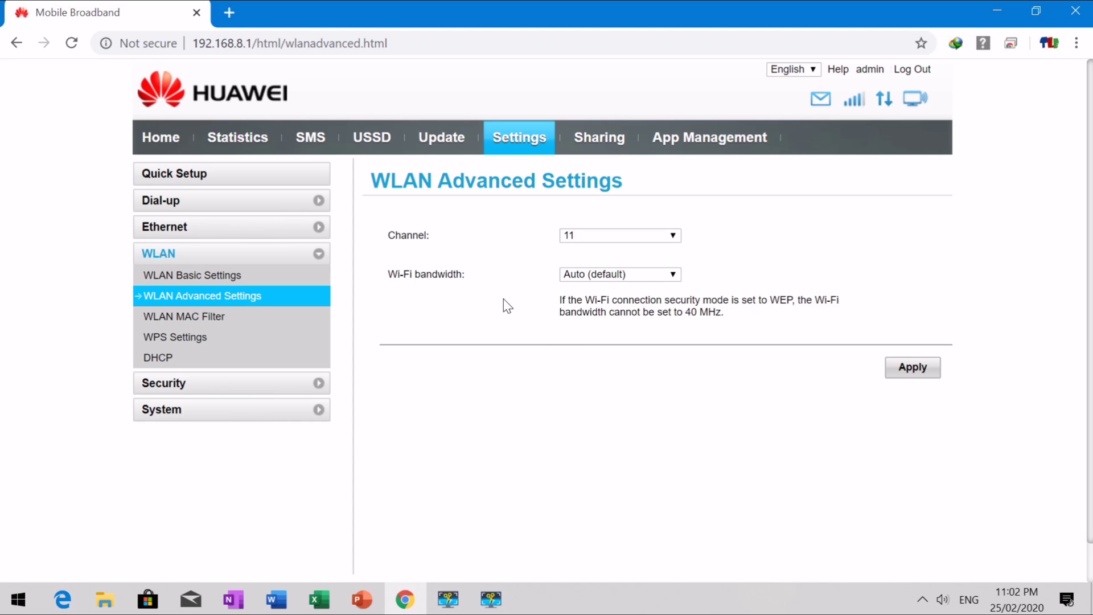
Step: Review the WLAN MAC Filter page and its filtering mode options without selecting a different mode
{"action": "left_click", "coordinate": [174, 318]}
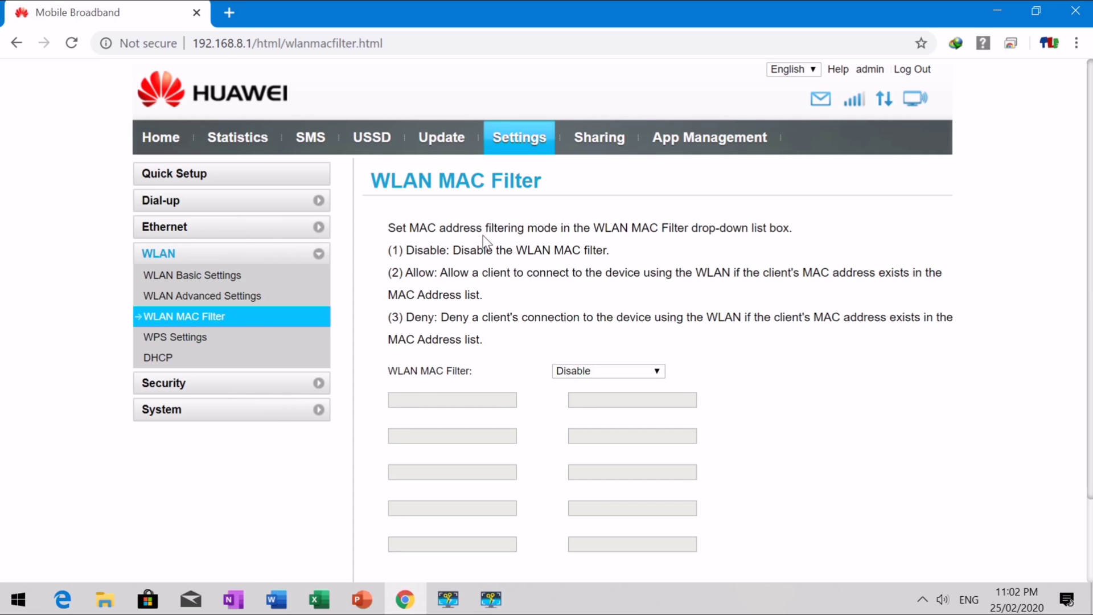
{"action": "scroll", "coordinate": [562, 381], "scroll_direction": "down", "scroll_amount": 1}
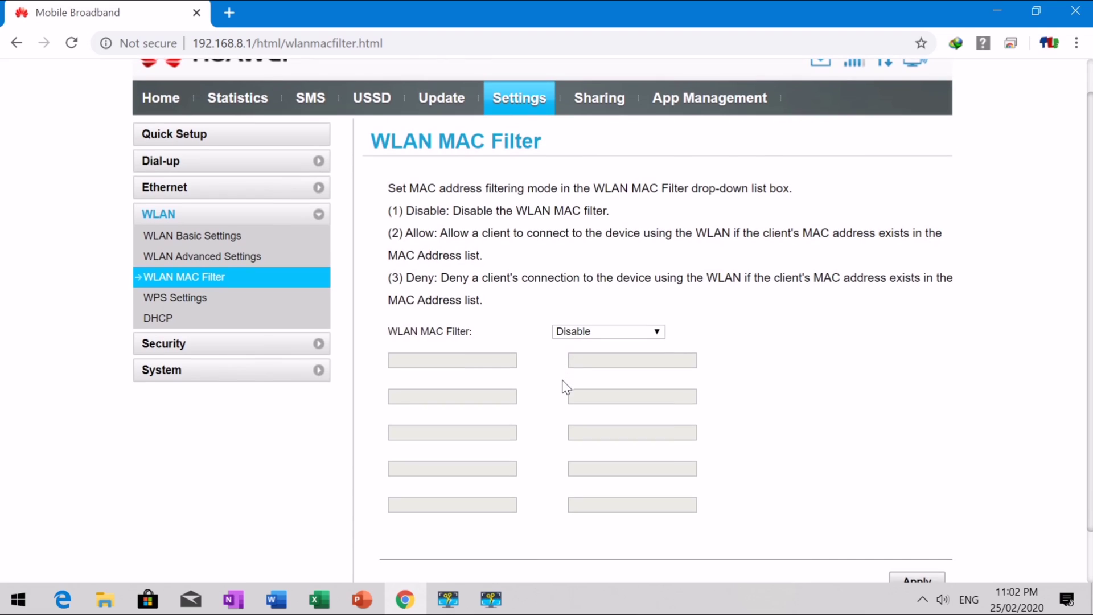
{"action": "left_click", "coordinate": [658, 336]}
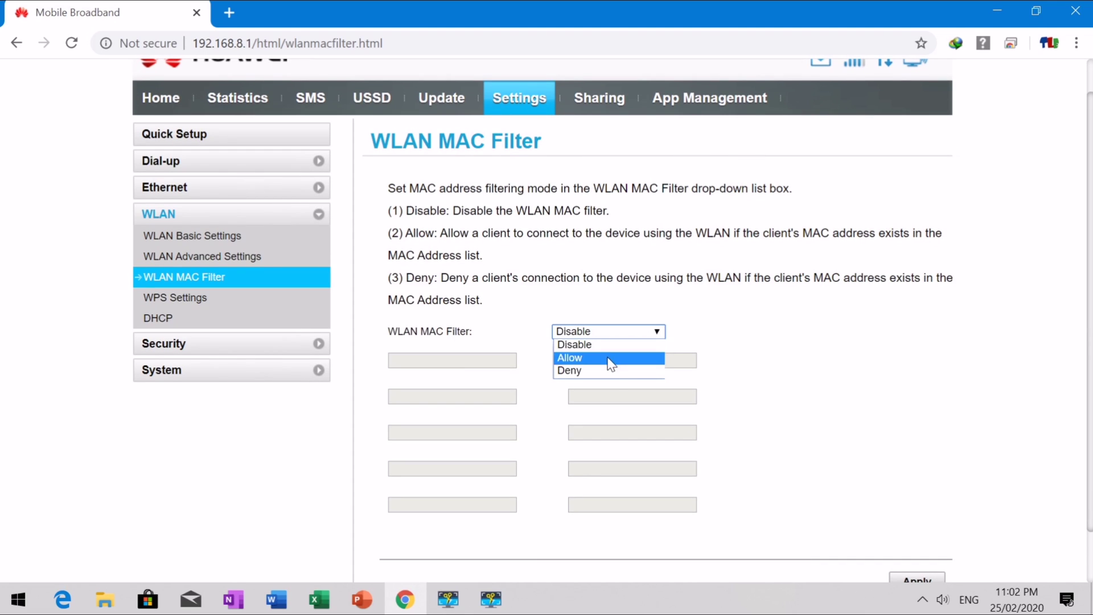
{"action": "left_click", "coordinate": [847, 415]}
{"action": "scroll", "coordinate": [849, 416], "scroll_direction": "down", "scroll_amount": 2}
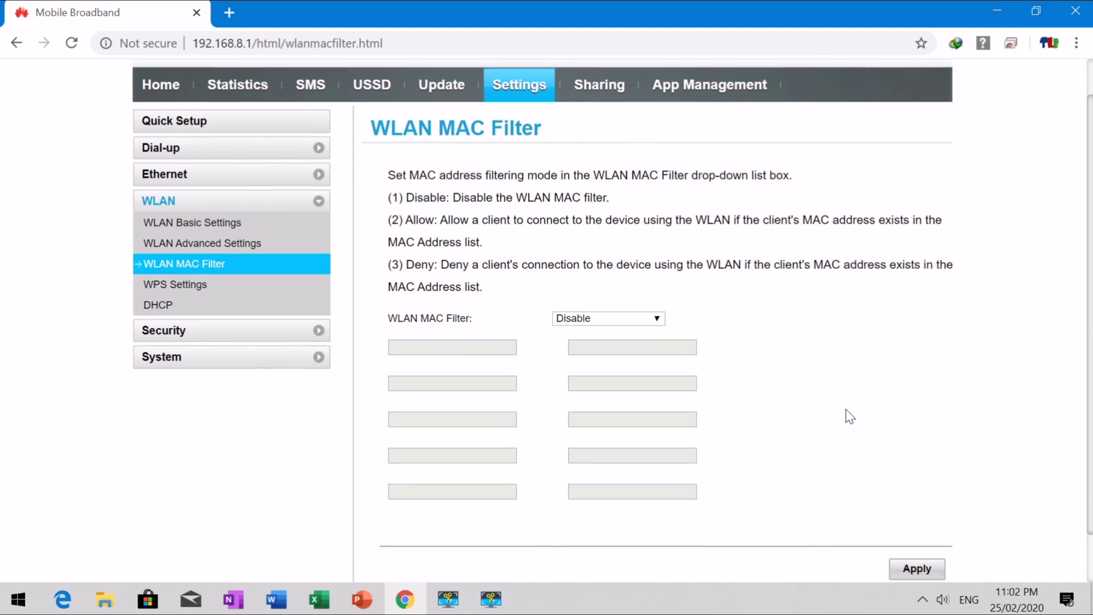
{"action": "scroll", "coordinate": [849, 415], "scroll_direction": "up", "scroll_amount": 2}
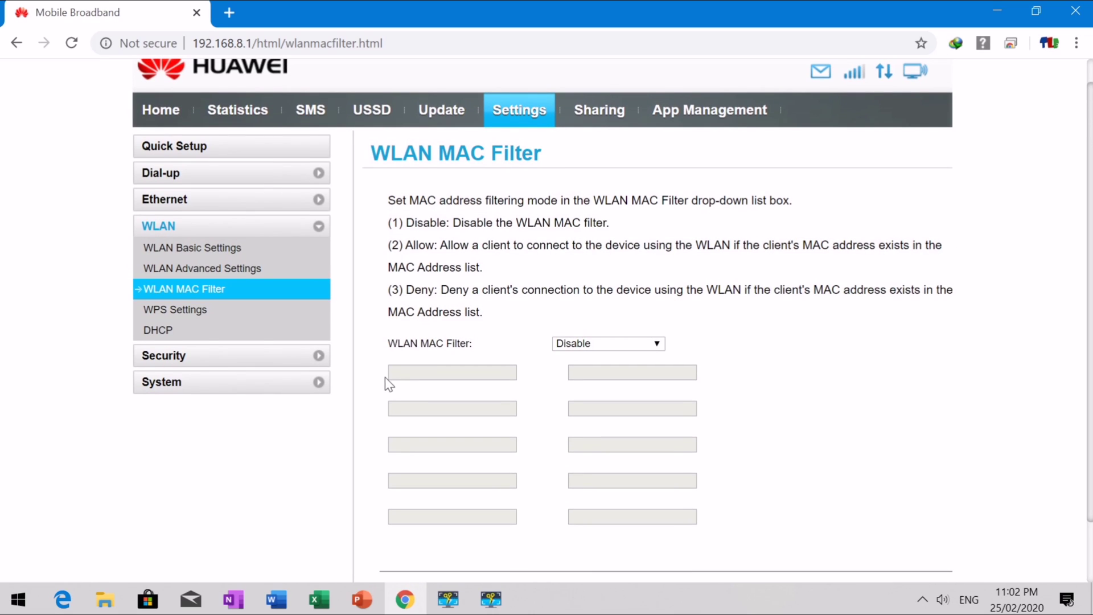
Step: Review the WPS Settings page and the DHCP page's IP address, range, DNS server and lease time fields
{"action": "left_click", "coordinate": [159, 313]}
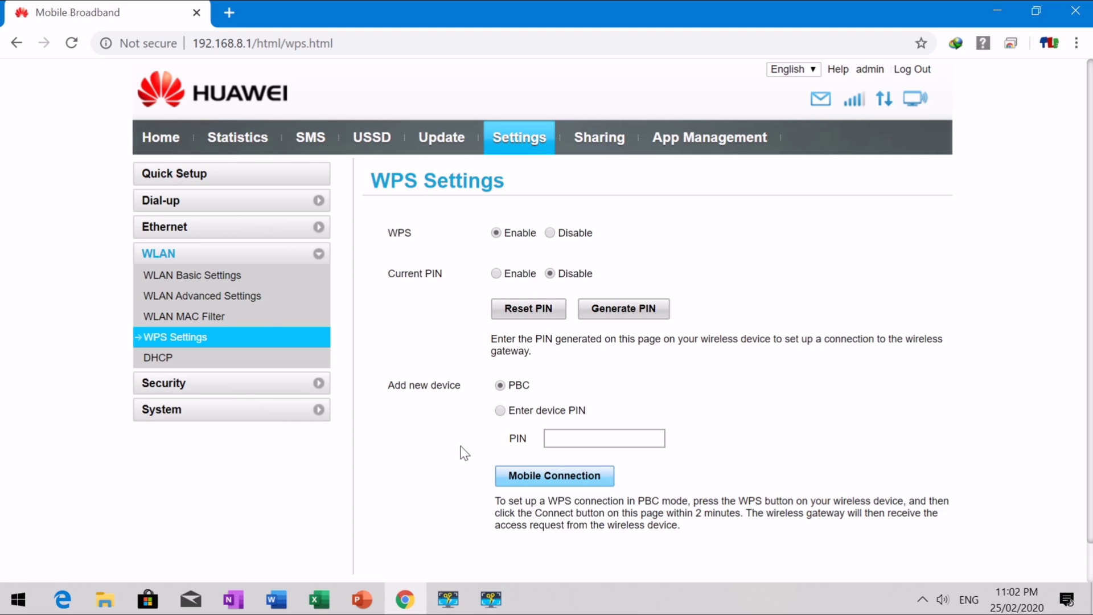
{"action": "scroll", "coordinate": [465, 452], "scroll_direction": "down", "scroll_amount": 2}
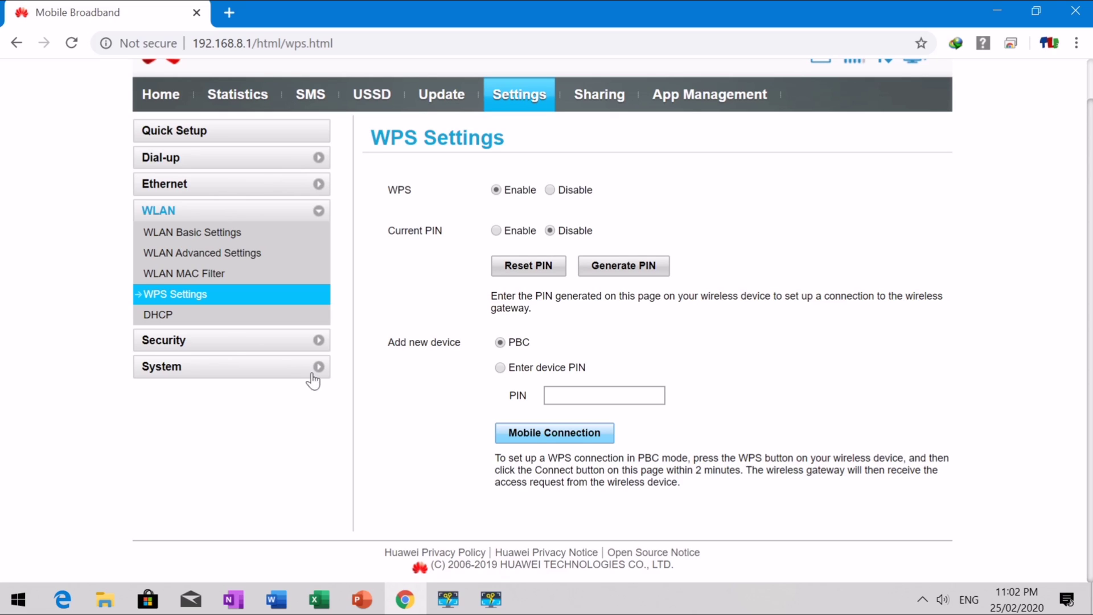
{"action": "left_click", "coordinate": [164, 319]}
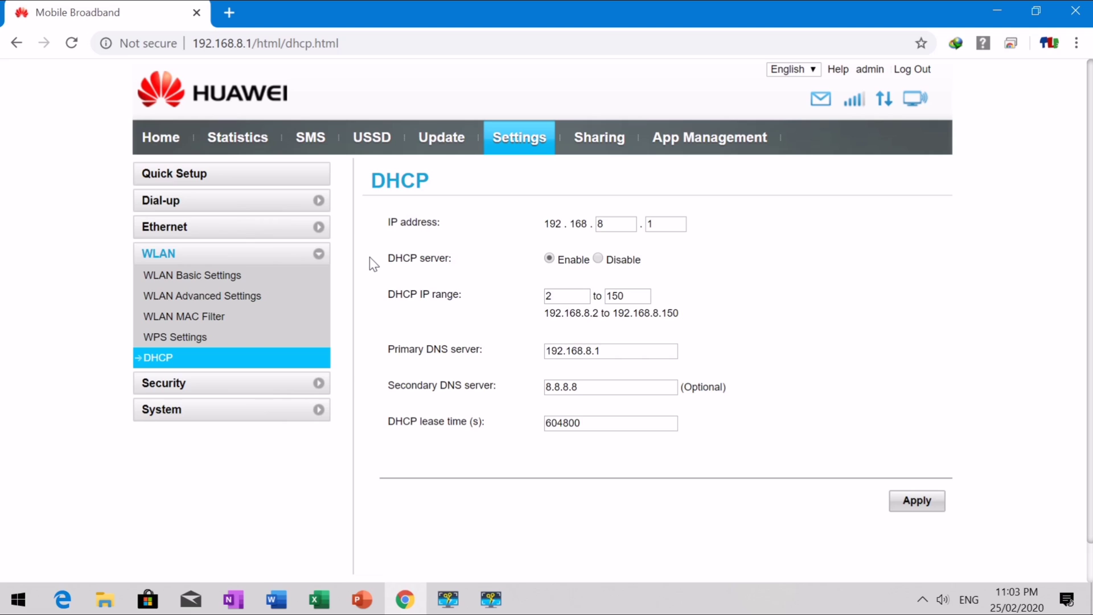
{"action": "scroll", "coordinate": [560, 441], "scroll_direction": "down", "scroll_amount": 2}
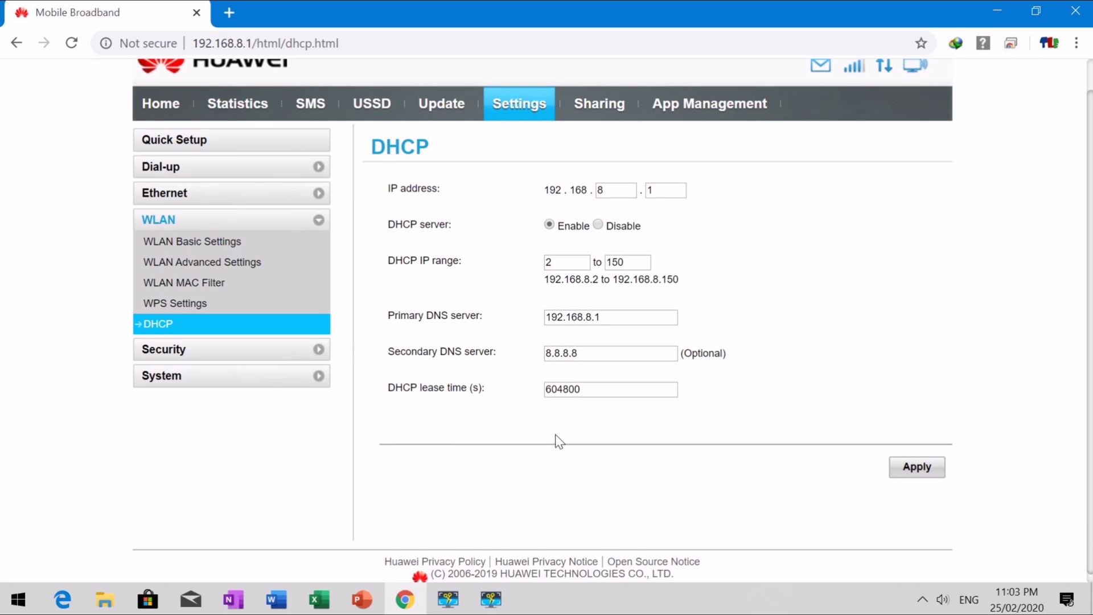
{"action": "scroll", "coordinate": [560, 441], "scroll_direction": "up", "scroll_amount": 2}
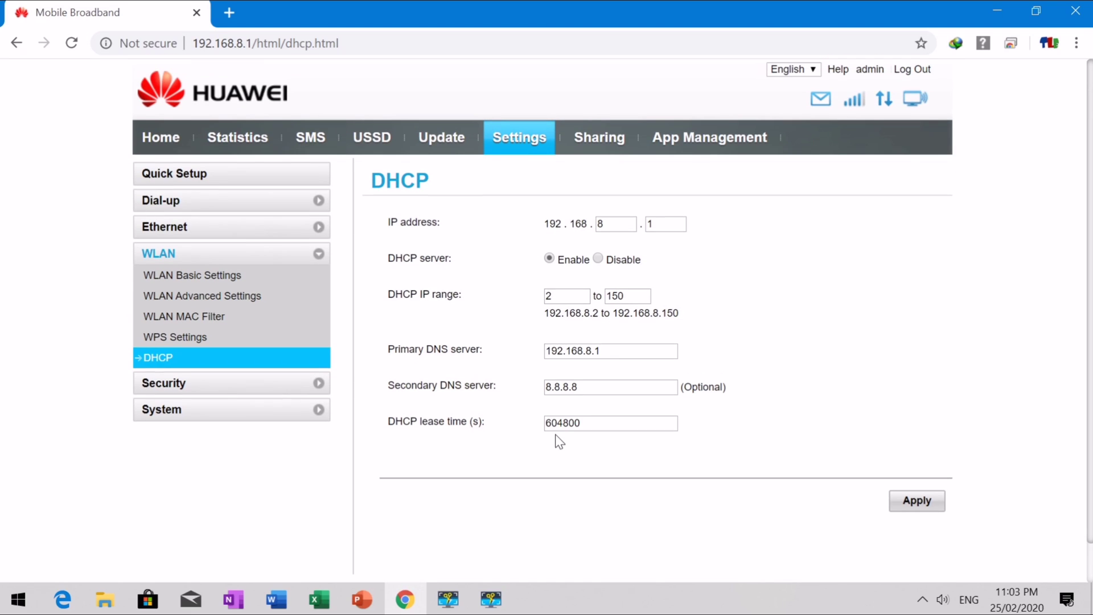
{"action": "scroll", "coordinate": [560, 442], "scroll_direction": "down", "scroll_amount": 2}
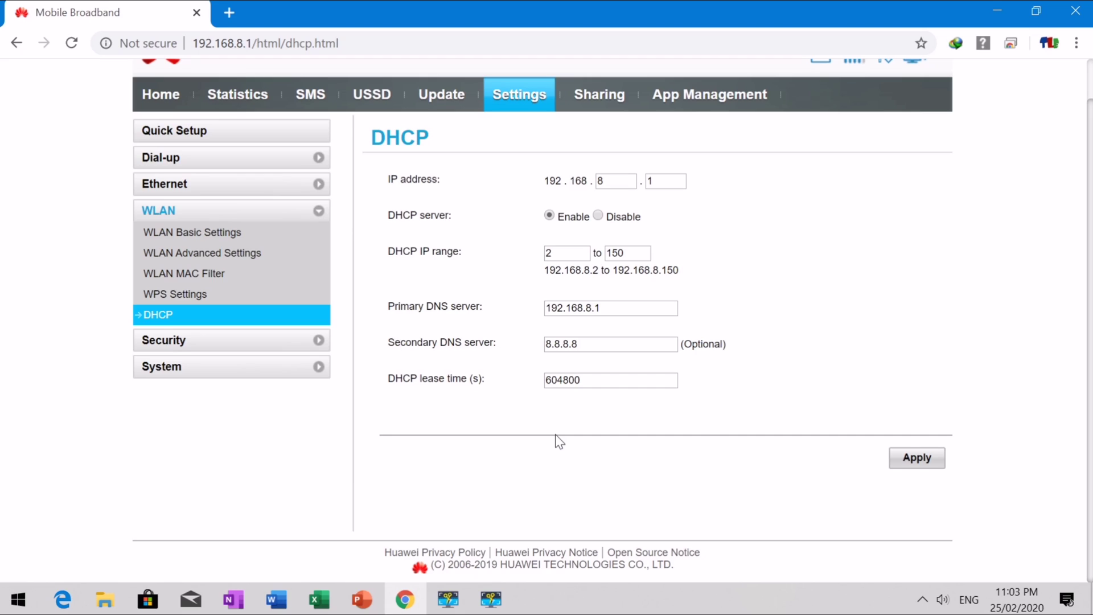
{"action": "scroll", "coordinate": [560, 441], "scroll_direction": "up", "scroll_amount": 1}
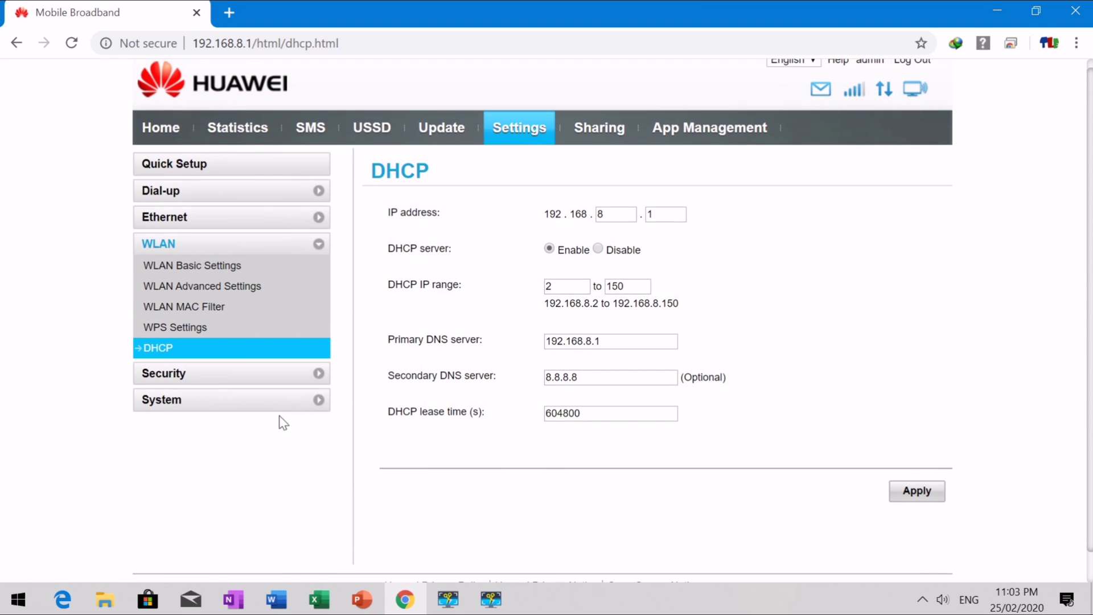
Step: View the PIN Management page in the Security section and check the available PIN operation options
{"action": "left_click", "coordinate": [161, 378]}
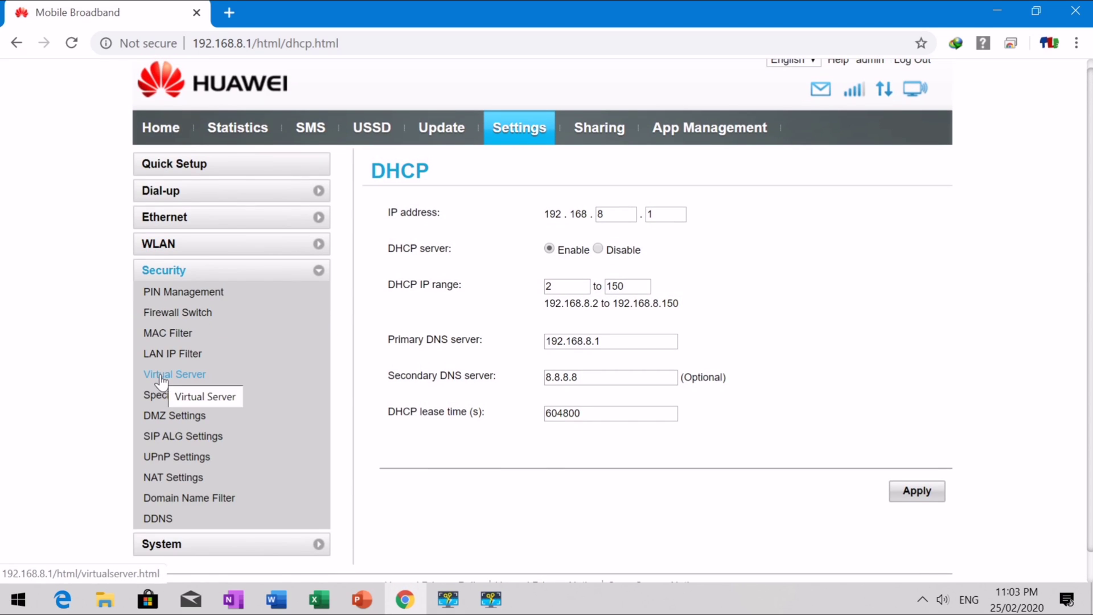
{"action": "left_click", "coordinate": [163, 294]}
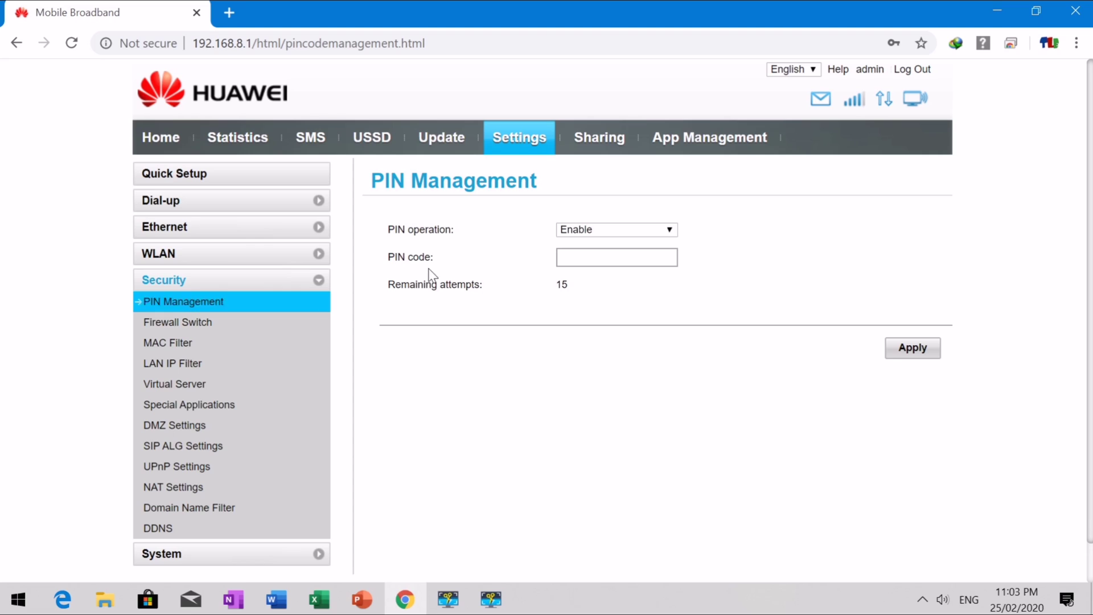
{"action": "left_click", "coordinate": [672, 231]}
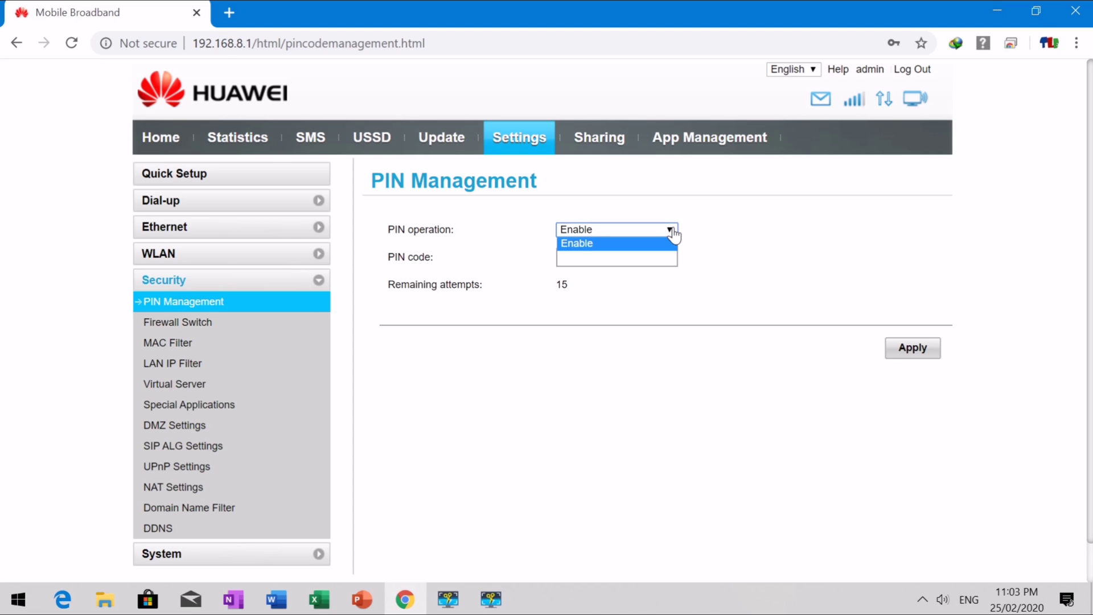
{"action": "left_click", "coordinate": [672, 233]}
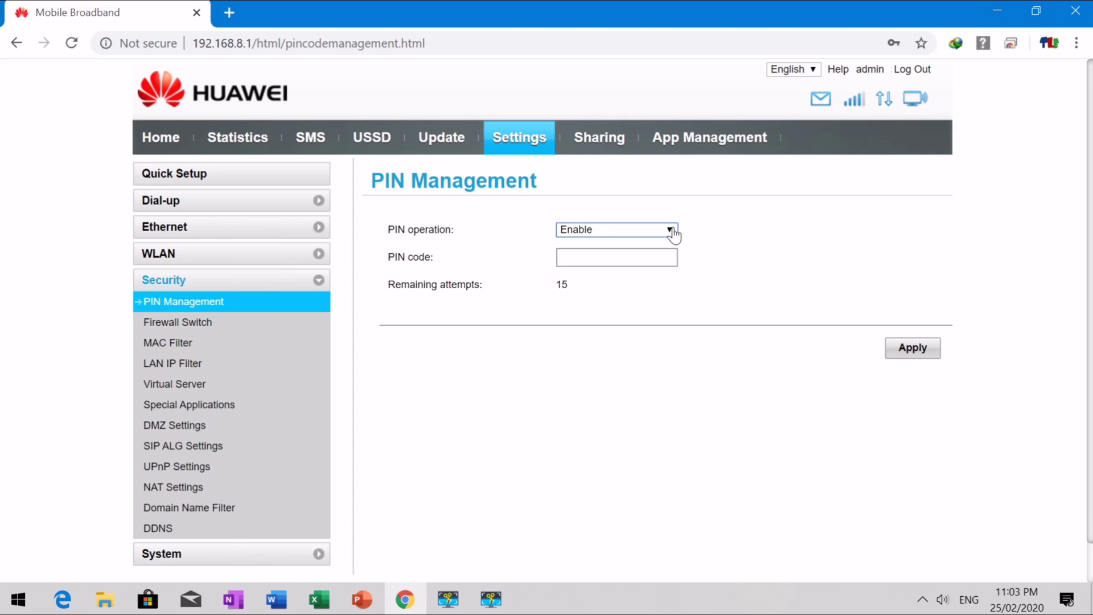
Step: Review the Firewall Switch page's explanations and its firewall, WAN port ping and filter options
{"action": "left_click", "coordinate": [178, 328]}
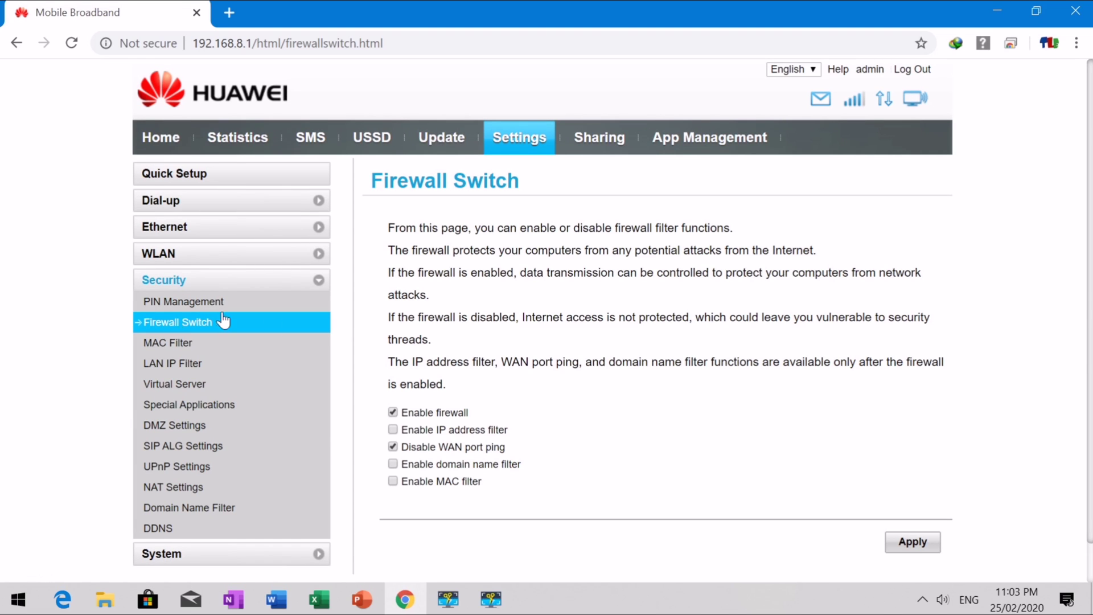
{"action": "scroll", "coordinate": [525, 361], "scroll_direction": "down", "scroll_amount": 1}
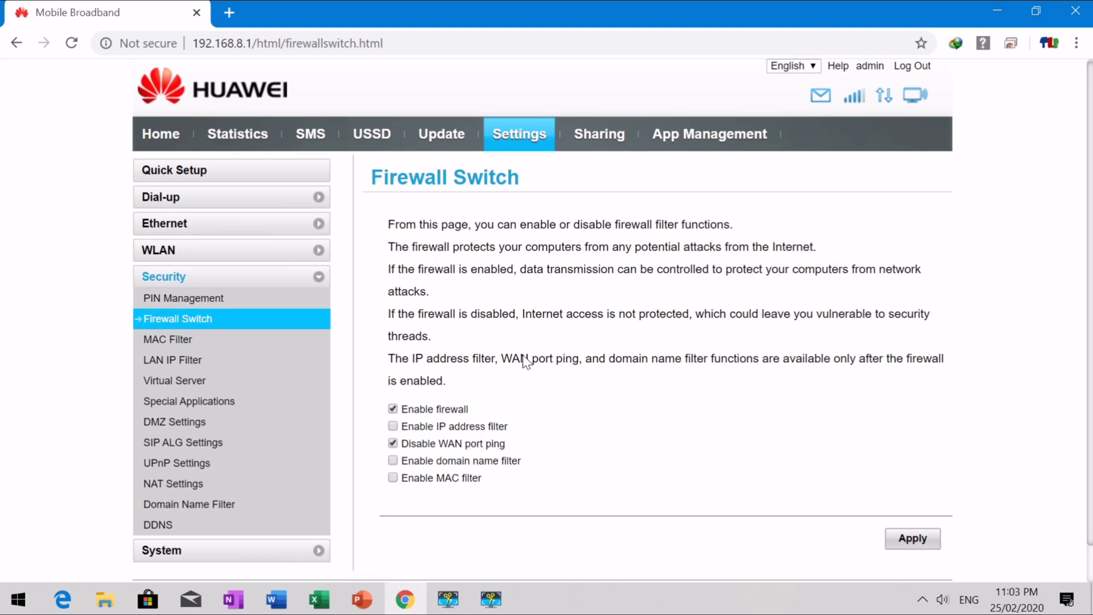
{"action": "scroll", "coordinate": [525, 361], "scroll_direction": "down", "scroll_amount": 1}
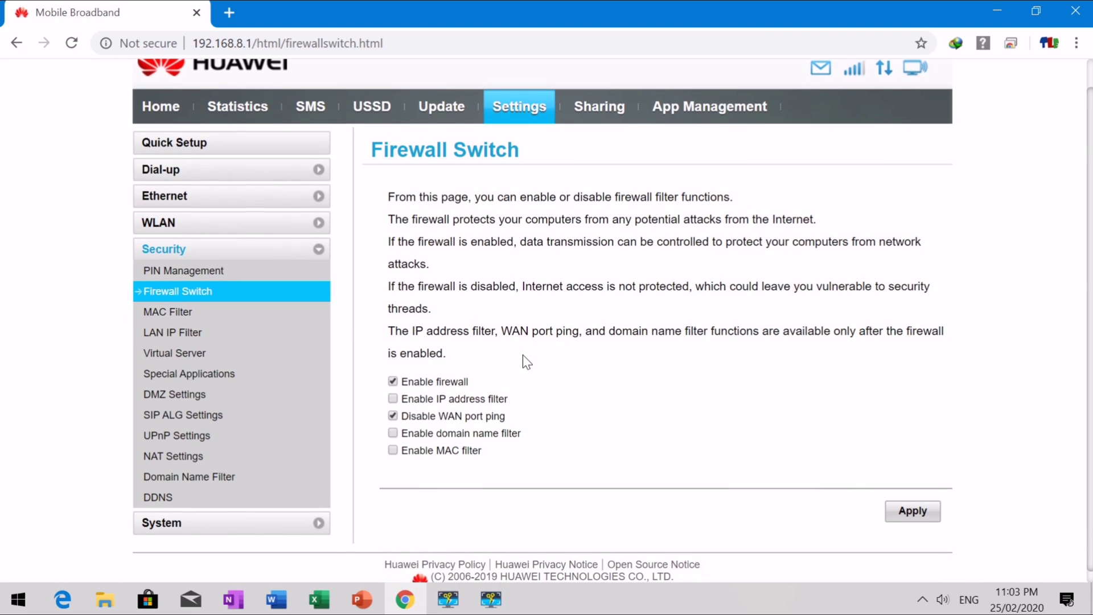
{"action": "scroll", "coordinate": [527, 362], "scroll_direction": "down", "scroll_amount": 1}
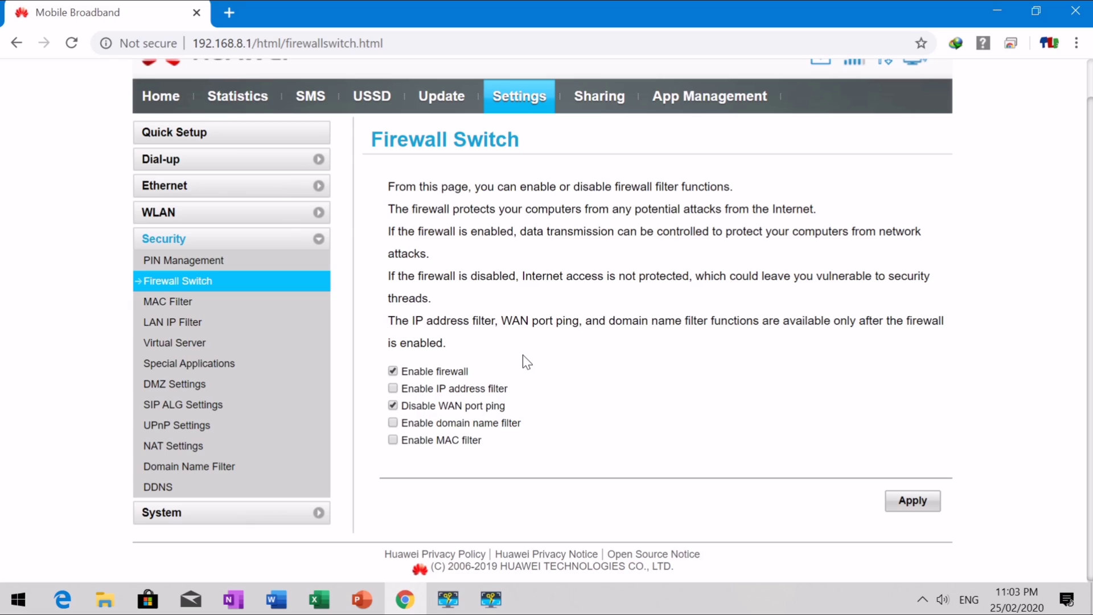
Step: Review the Security section's MAC Filter page with its filtering modes and the LAN IP Filter page with its rule list
{"action": "scroll", "coordinate": [525, 362], "scroll_direction": "down", "scroll_amount": 1}
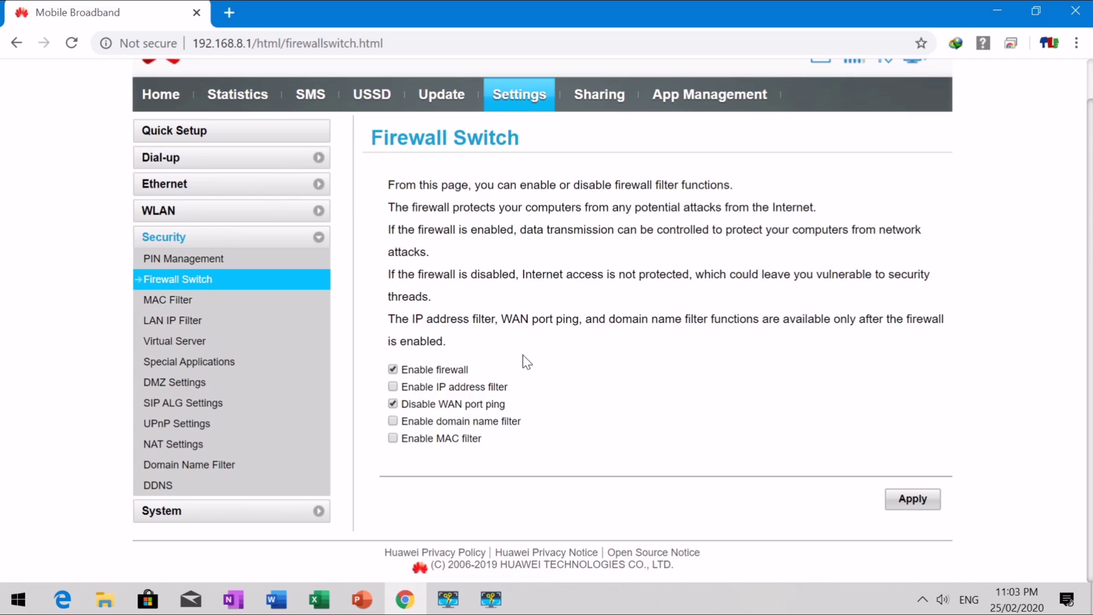
{"action": "left_click", "coordinate": [174, 302]}
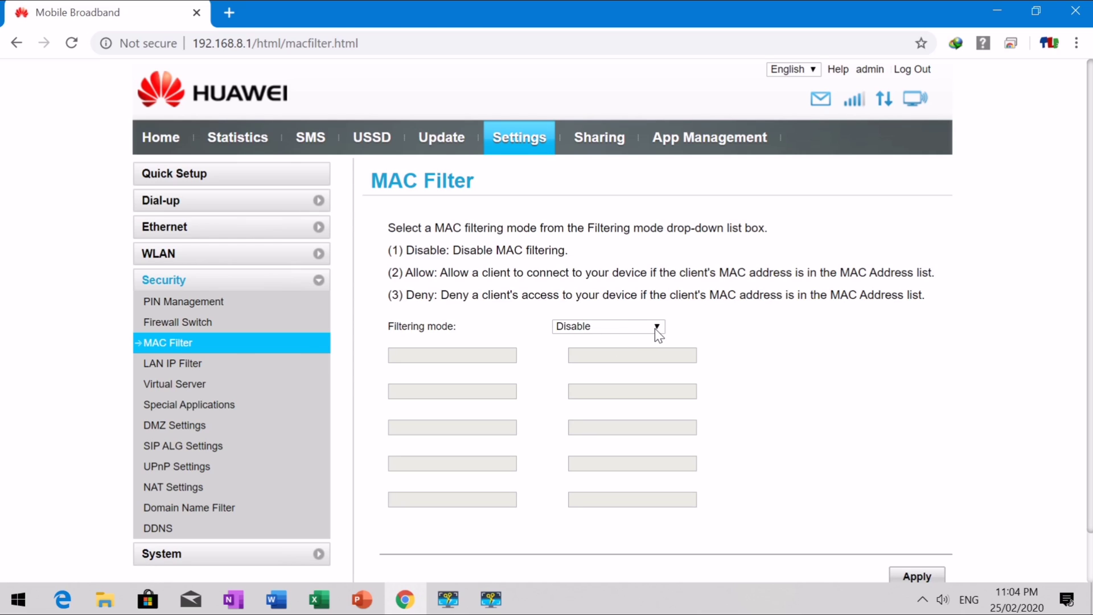
{"action": "left_click", "coordinate": [158, 364]}
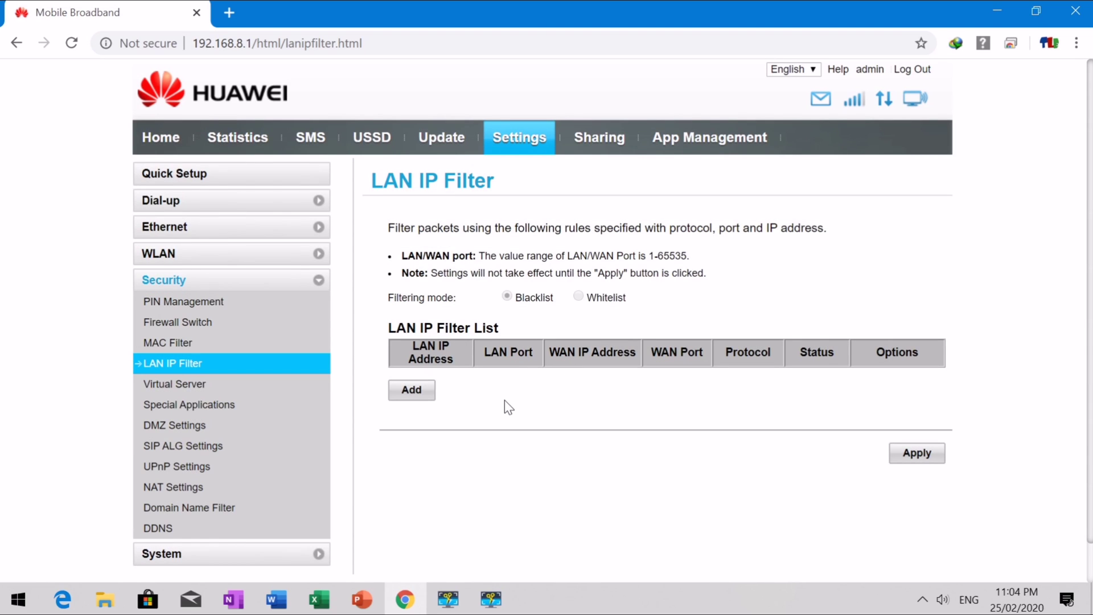
Step: Review the Security section's Virtual Server, Special Applications, DMZ Settings and SIP ALG Settings pages without changing their settings
{"action": "left_click", "coordinate": [167, 392]}
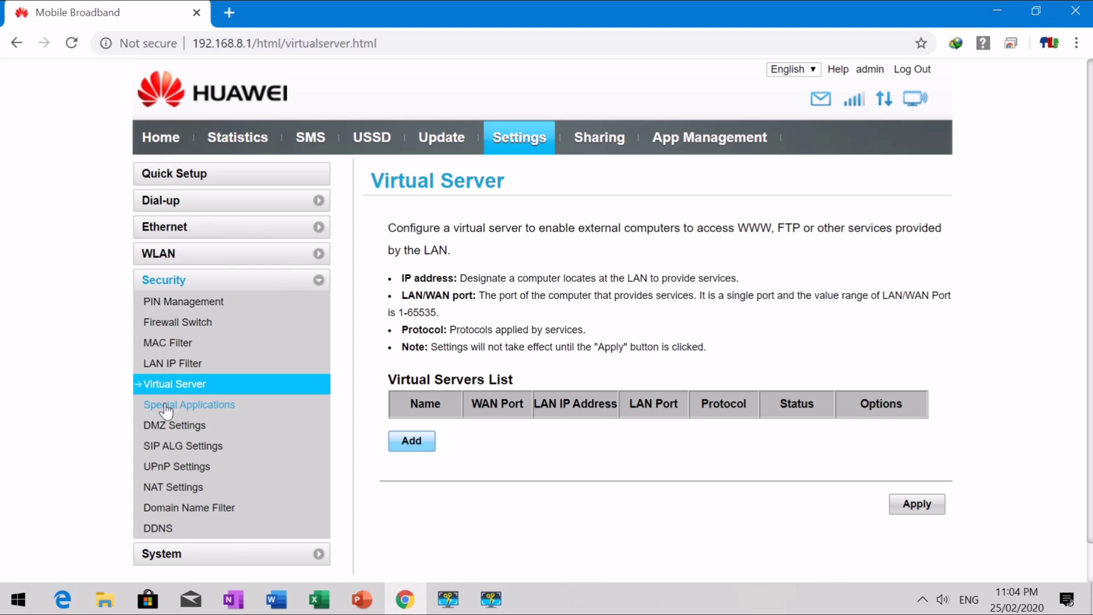
{"action": "left_click", "coordinate": [165, 408]}
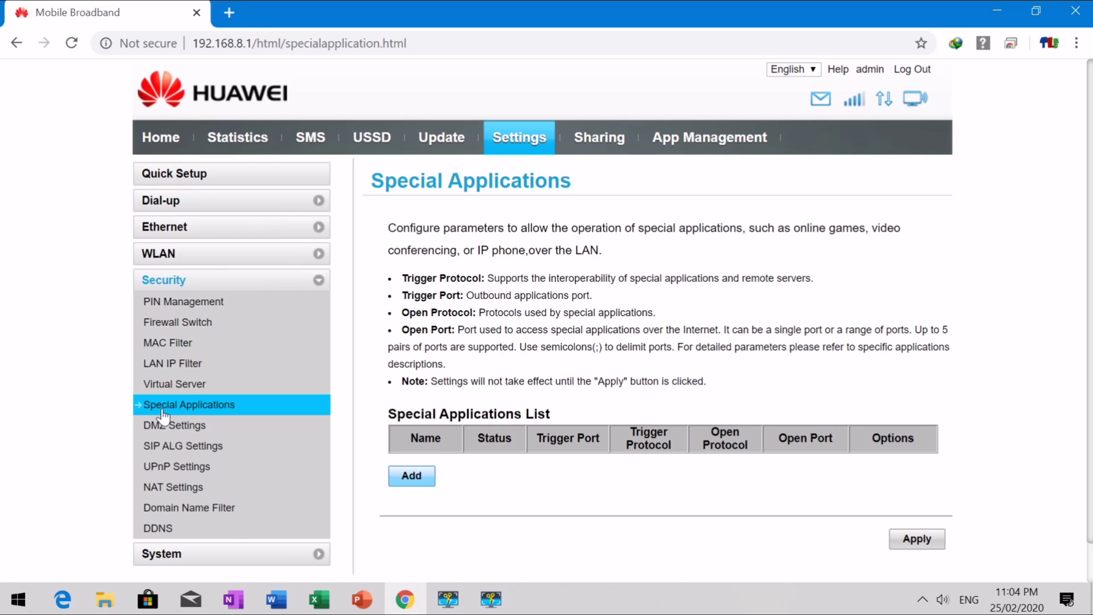
{"action": "left_click", "coordinate": [162, 426]}
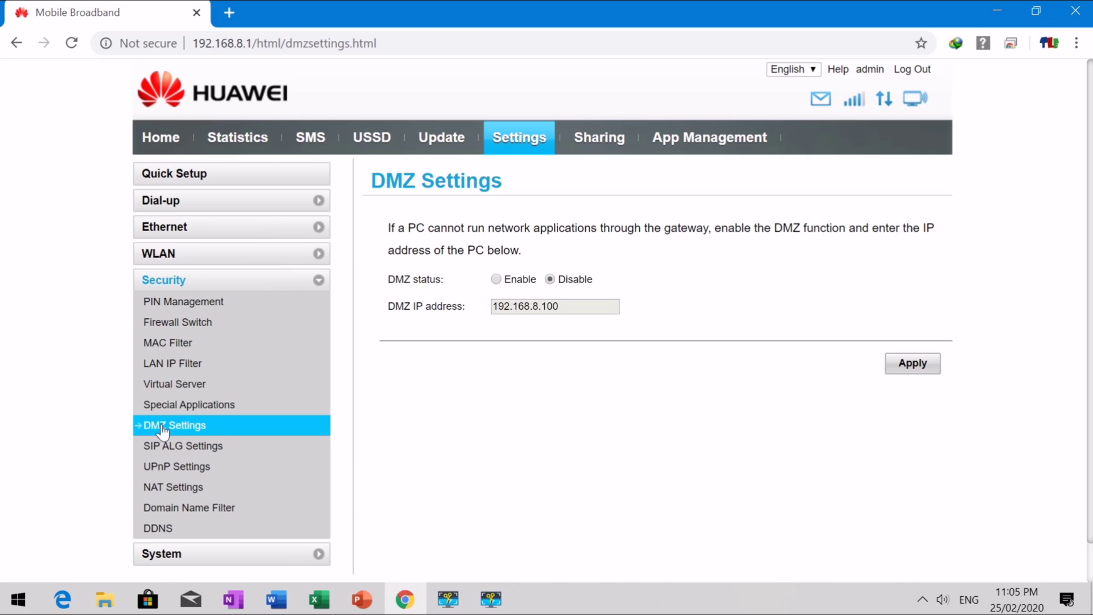
{"action": "left_click", "coordinate": [146, 456]}
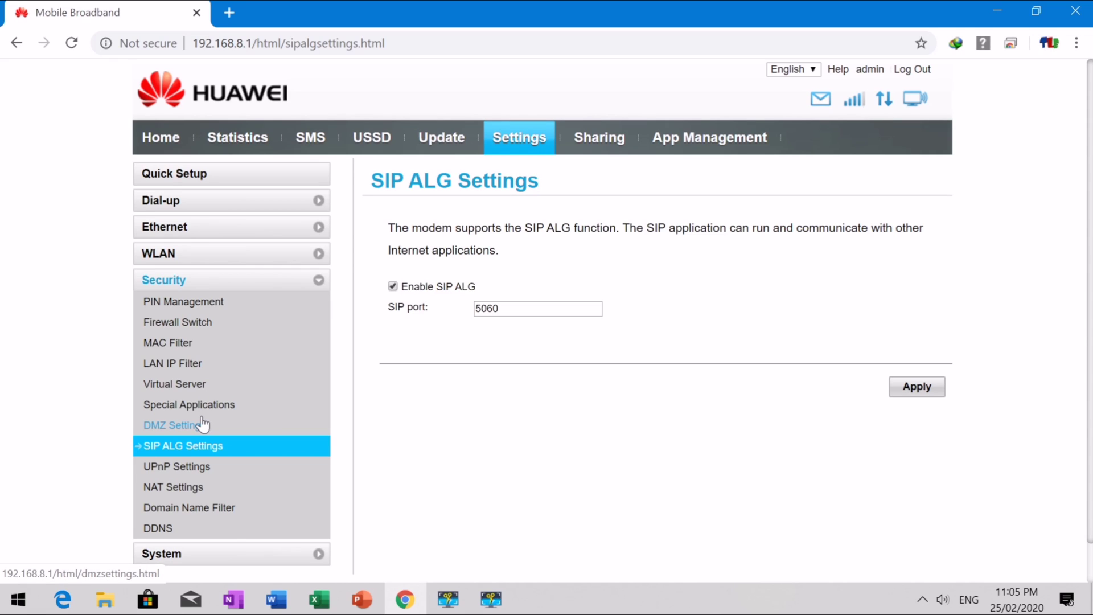
Step: Review the Security section's UPnP Settings, NAT Settings, Domain Name Filter and DDNS pages without changing their settings
{"action": "left_click", "coordinate": [165, 470]}
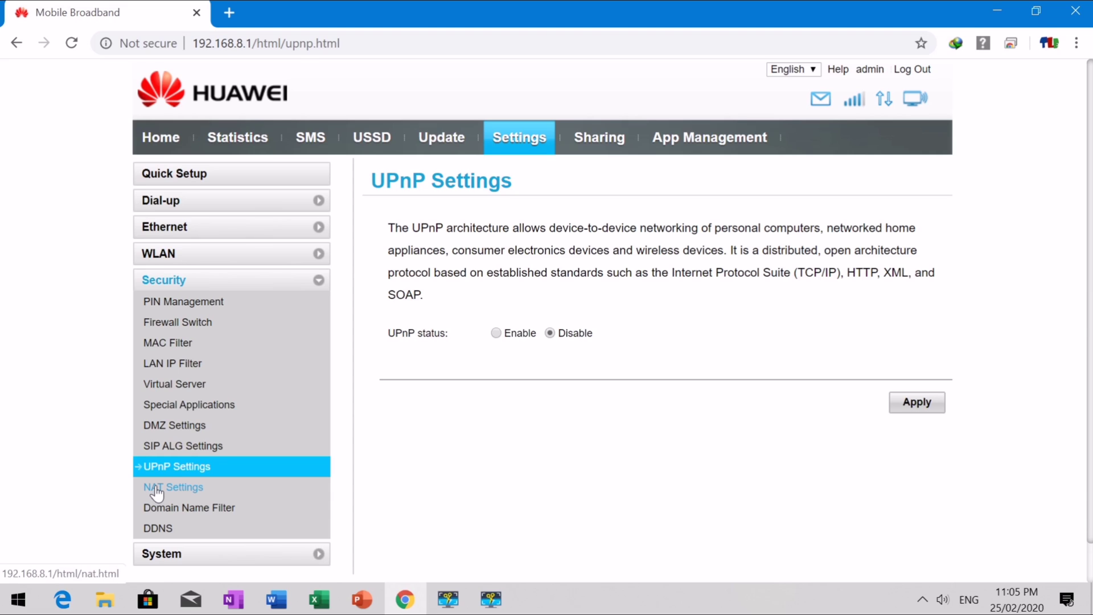
{"action": "left_click", "coordinate": [157, 492]}
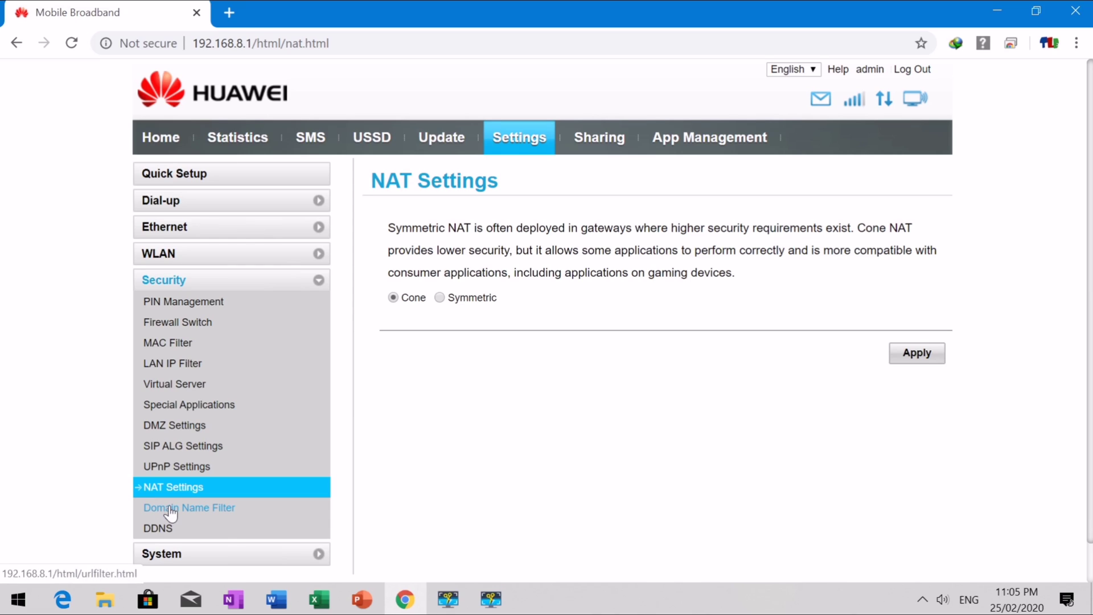
{"action": "left_click", "coordinate": [171, 513]}
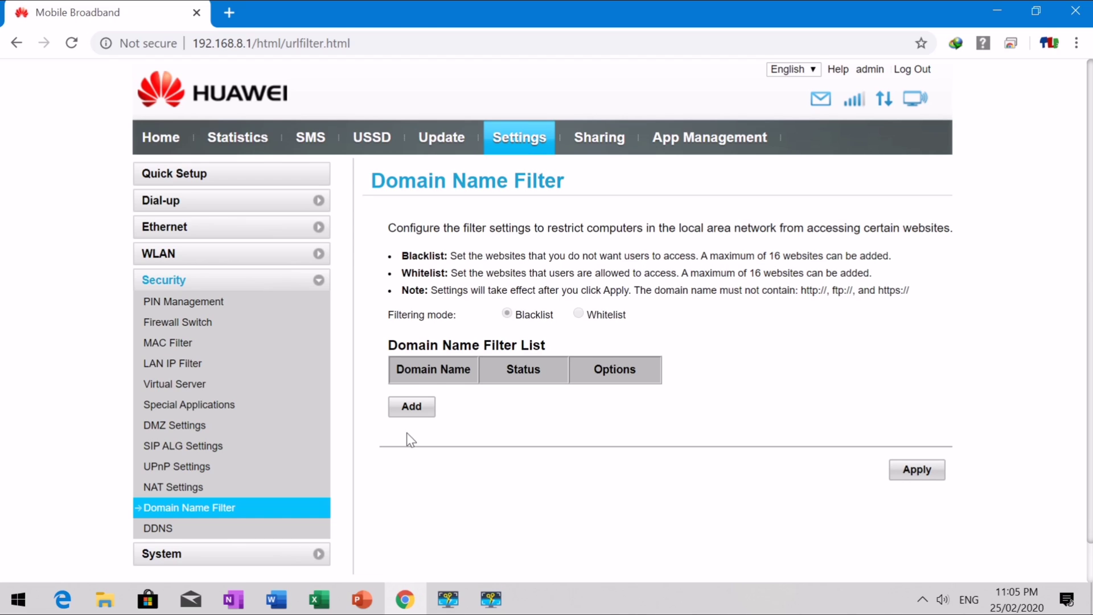
{"action": "left_click", "coordinate": [165, 530]}
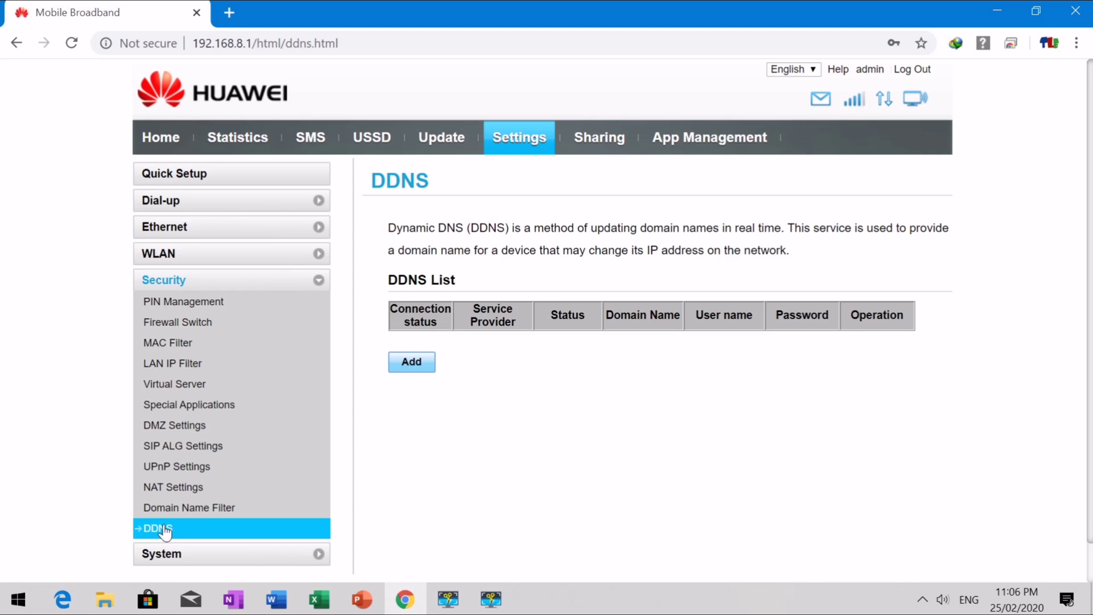
Step: Expand the System section and view its Device Information, Modify Password, Diagnosis, Restore Defaults and Reboot pages without applying anything
{"action": "scroll", "coordinate": [164, 530], "scroll_direction": "down", "scroll_amount": 1}
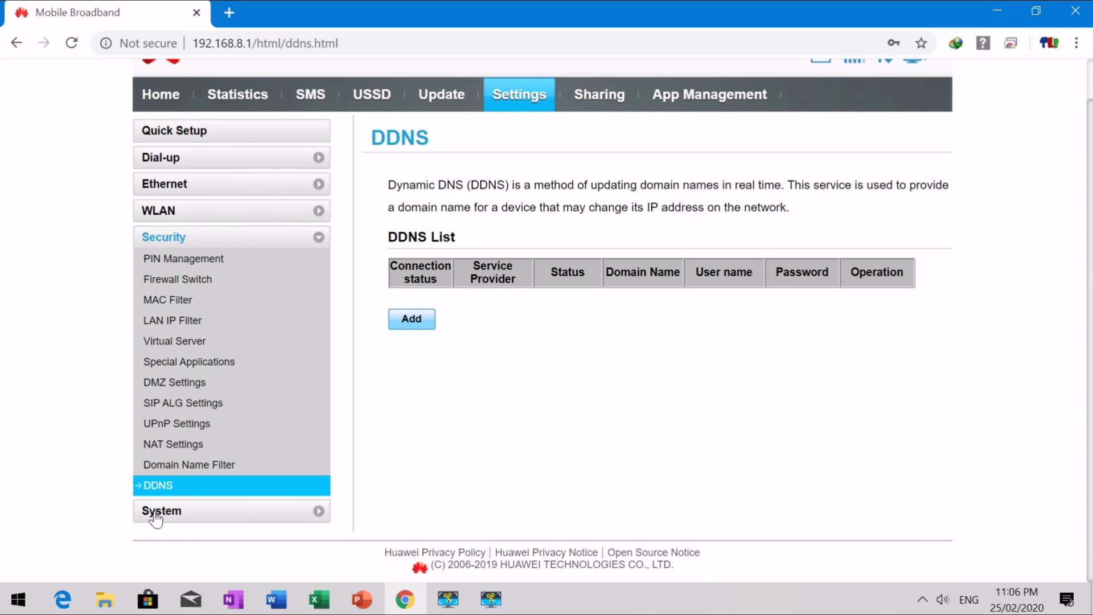
{"action": "left_click", "coordinate": [157, 515]}
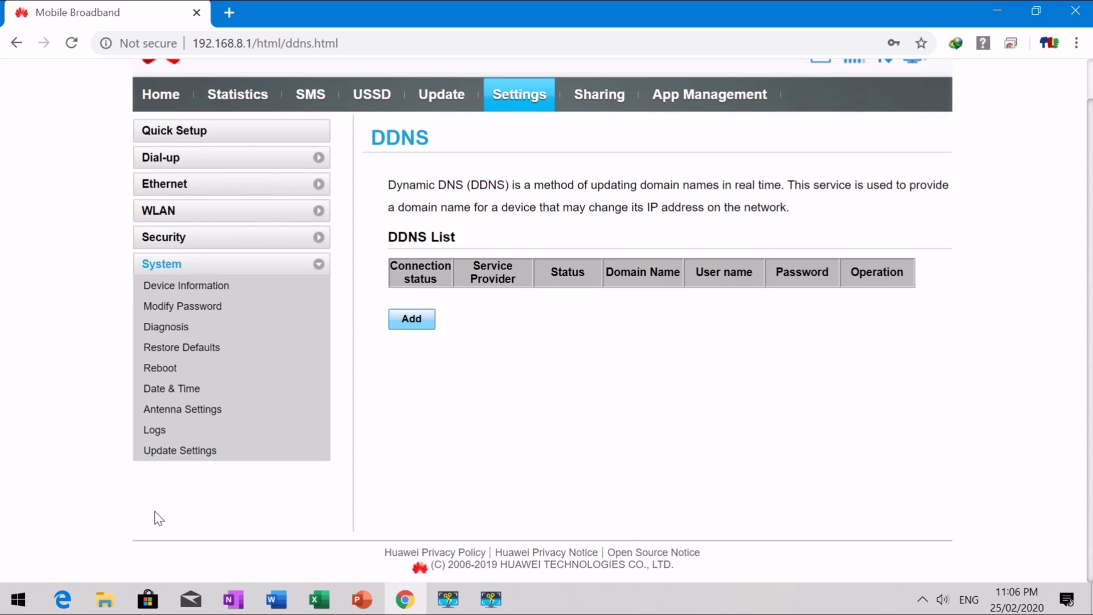
{"action": "left_click", "coordinate": [170, 290]}
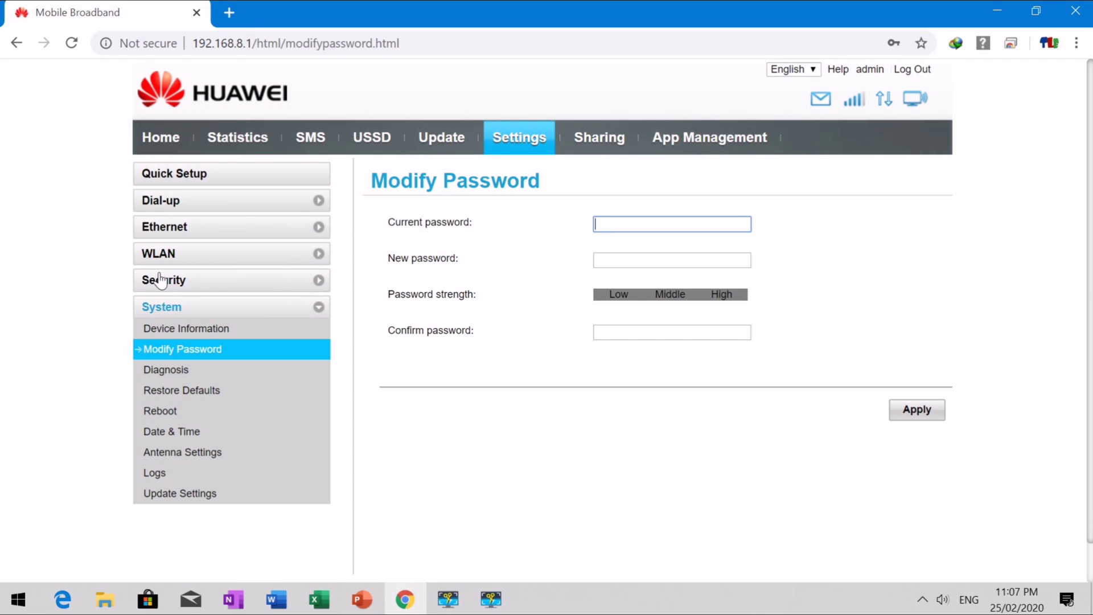
{"action": "left_click", "coordinate": [155, 374]}
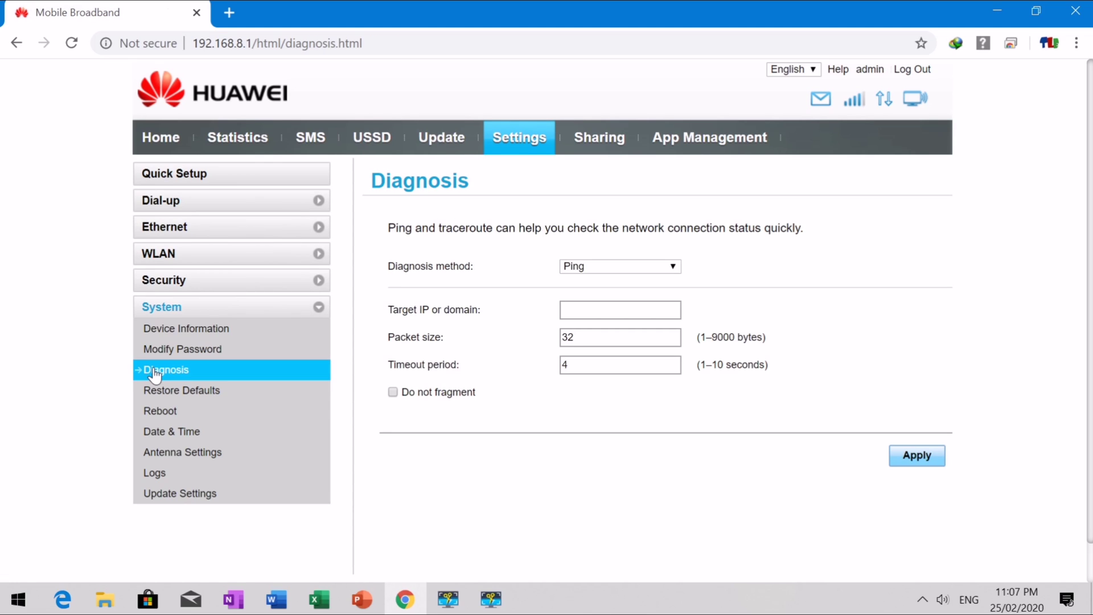
{"action": "left_click", "coordinate": [162, 392]}
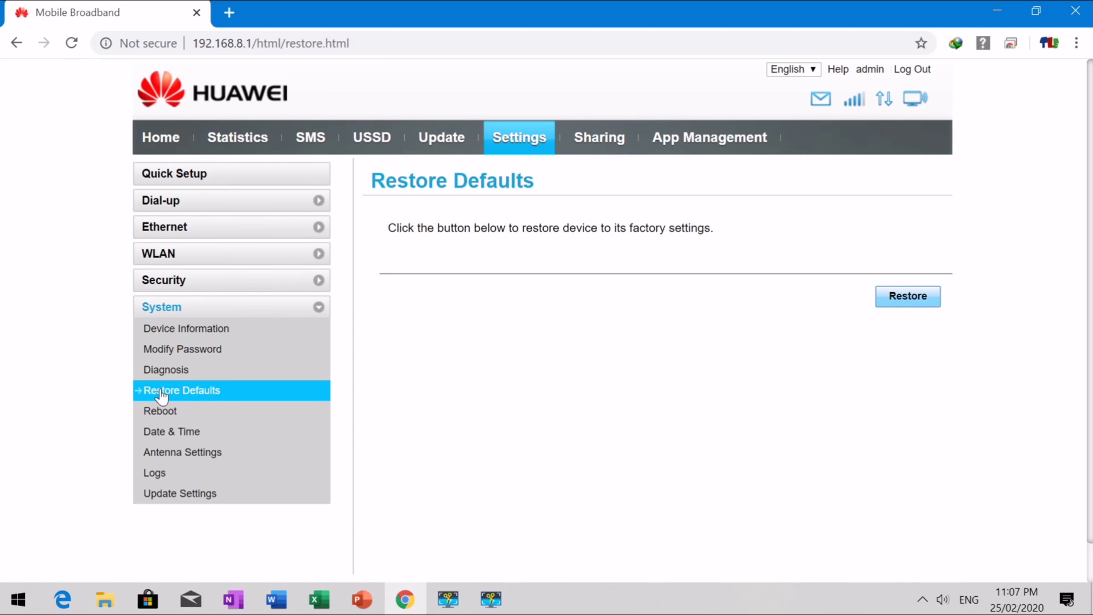
{"action": "left_click", "coordinate": [152, 415]}
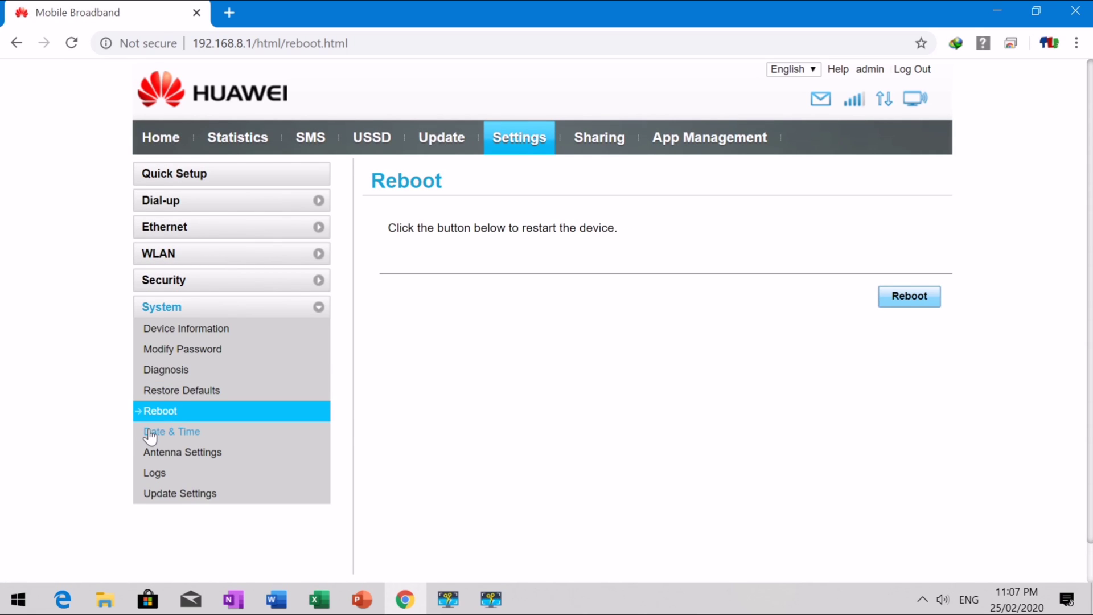
Step: Review the Date & Time page's manual and network sync options, NTP servers, time zone and daylight saving setting
{"action": "left_click", "coordinate": [151, 436]}
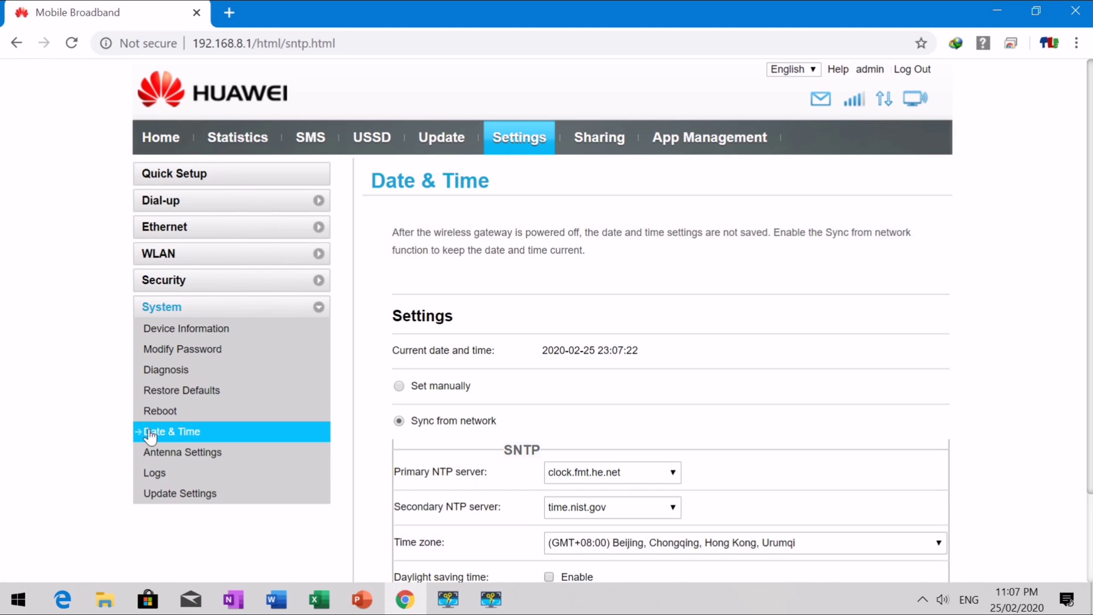
{"action": "scroll", "coordinate": [505, 377], "scroll_direction": "down", "scroll_amount": 2}
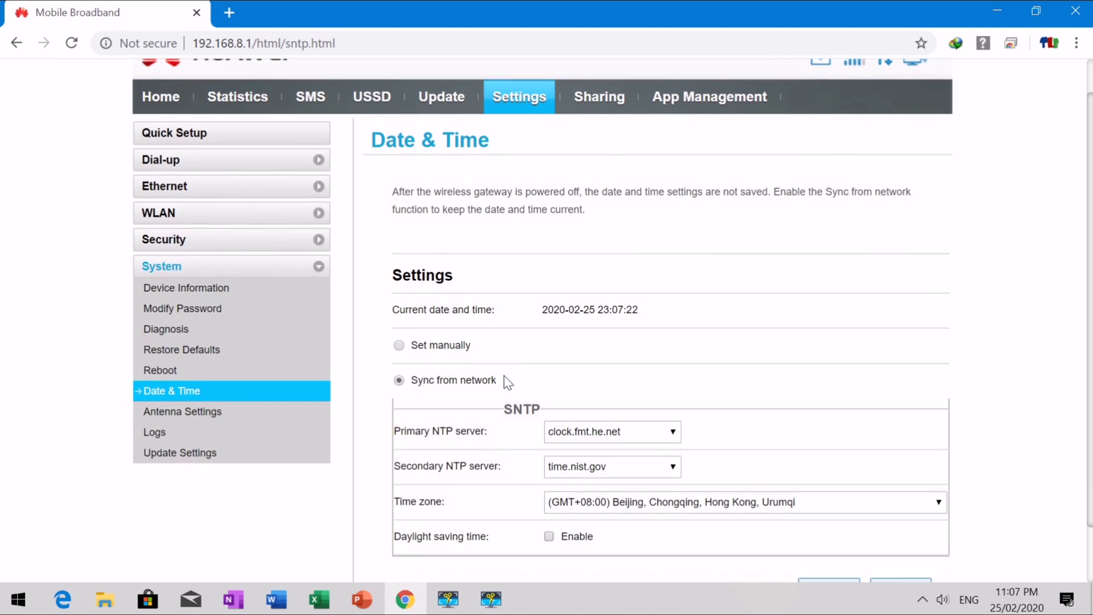
{"action": "scroll", "coordinate": [504, 377], "scroll_direction": "down", "scroll_amount": 1}
{"action": "scroll", "coordinate": [506, 381], "scroll_direction": "down", "scroll_amount": 1}
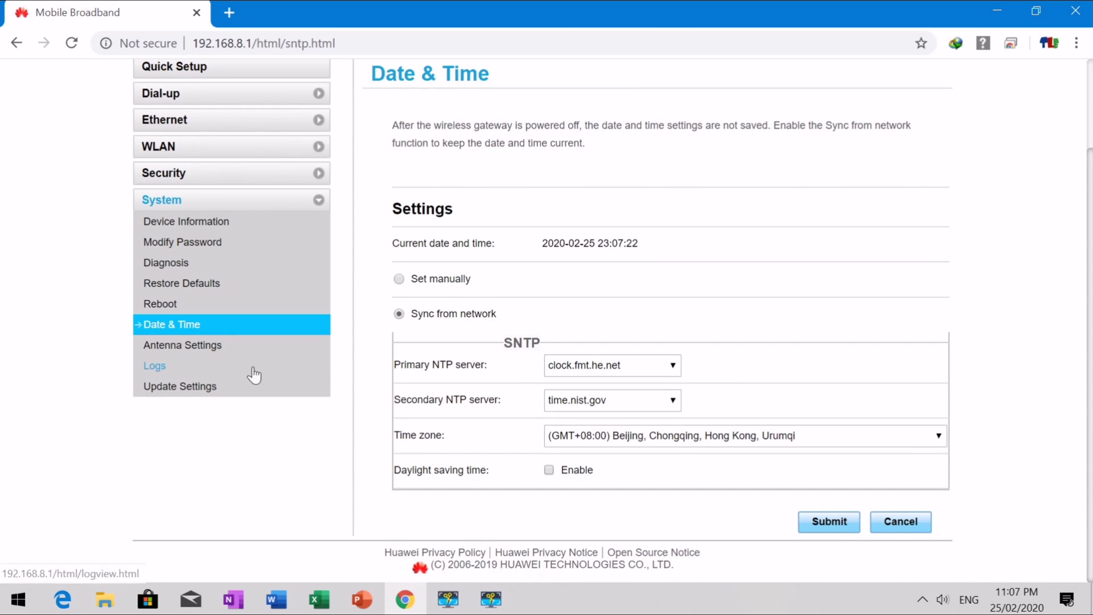
Step: Review the Antenna Settings page and its antenna type choices, keeping the antenna on Auto
{"action": "left_click", "coordinate": [164, 349]}
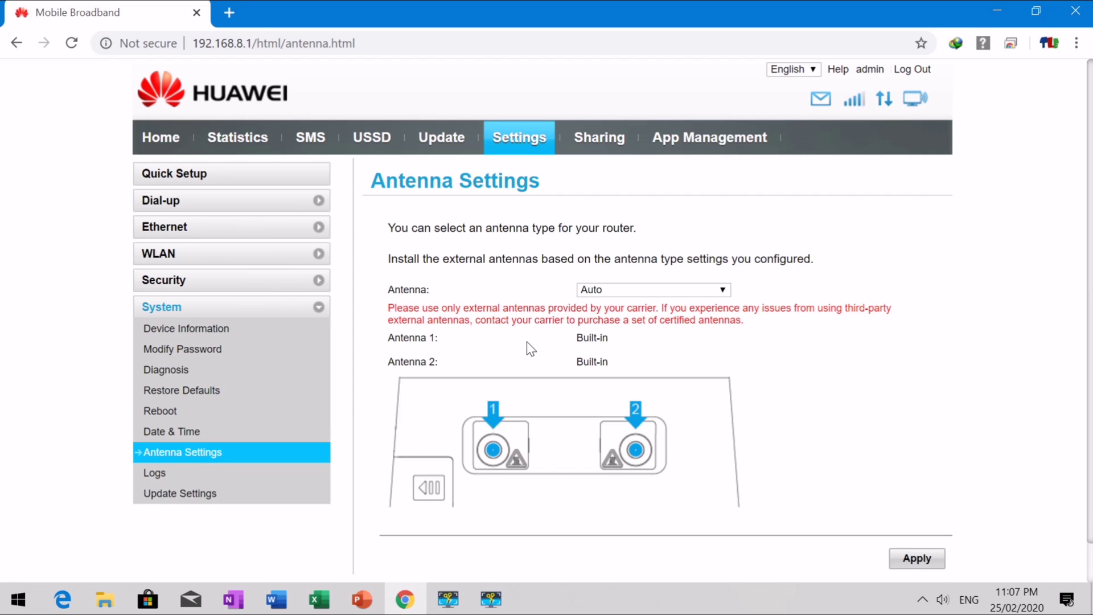
{"action": "left_click", "coordinate": [659, 291]}
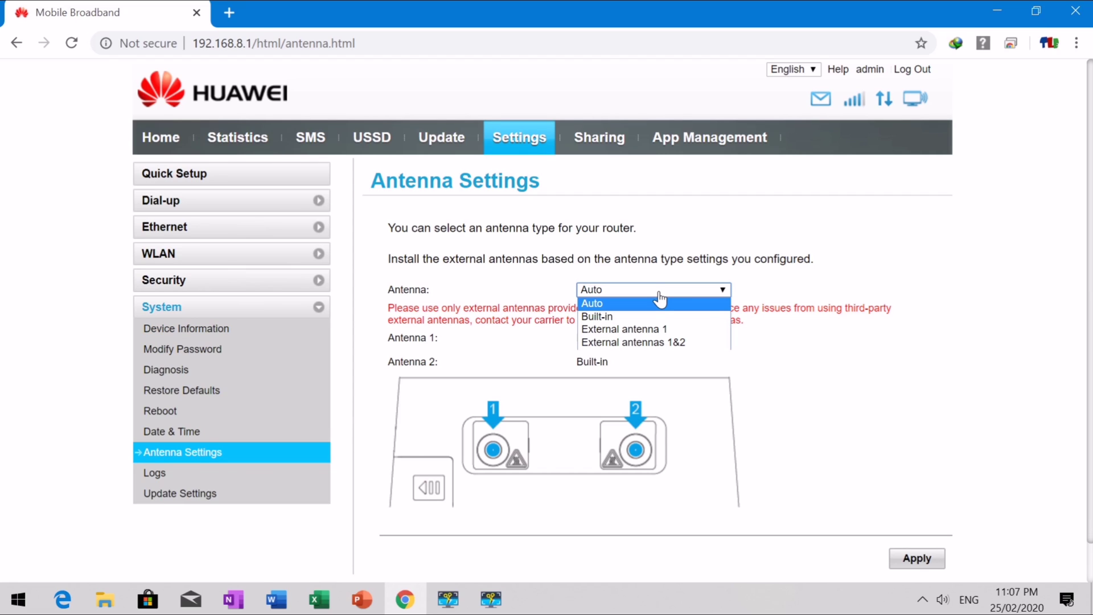
{"action": "left_click", "coordinate": [670, 302]}
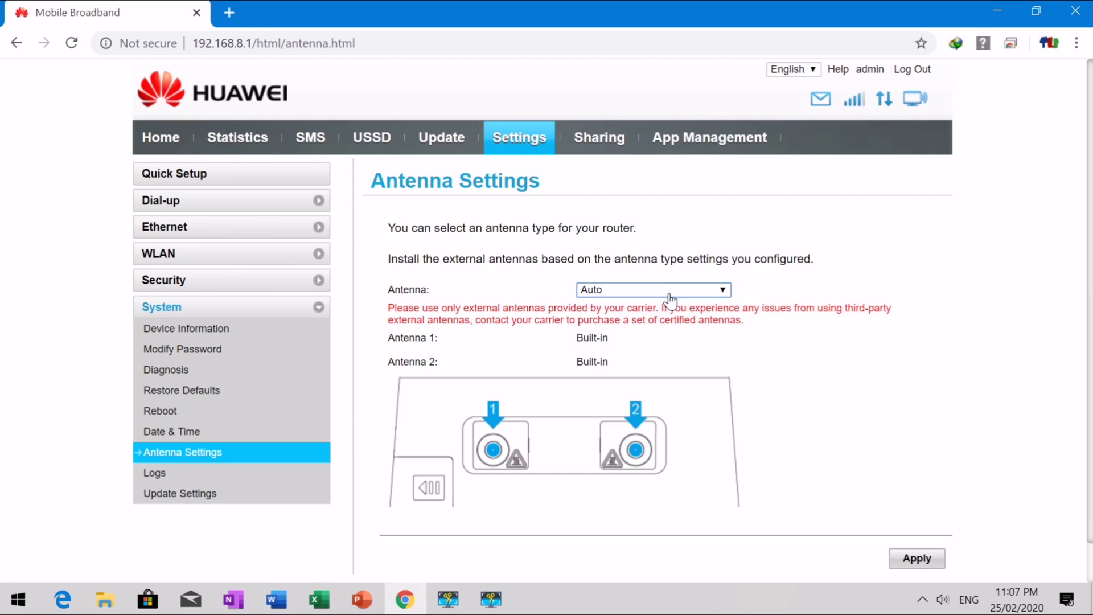
{"action": "scroll", "coordinate": [436, 316], "scroll_direction": "down", "scroll_amount": 1}
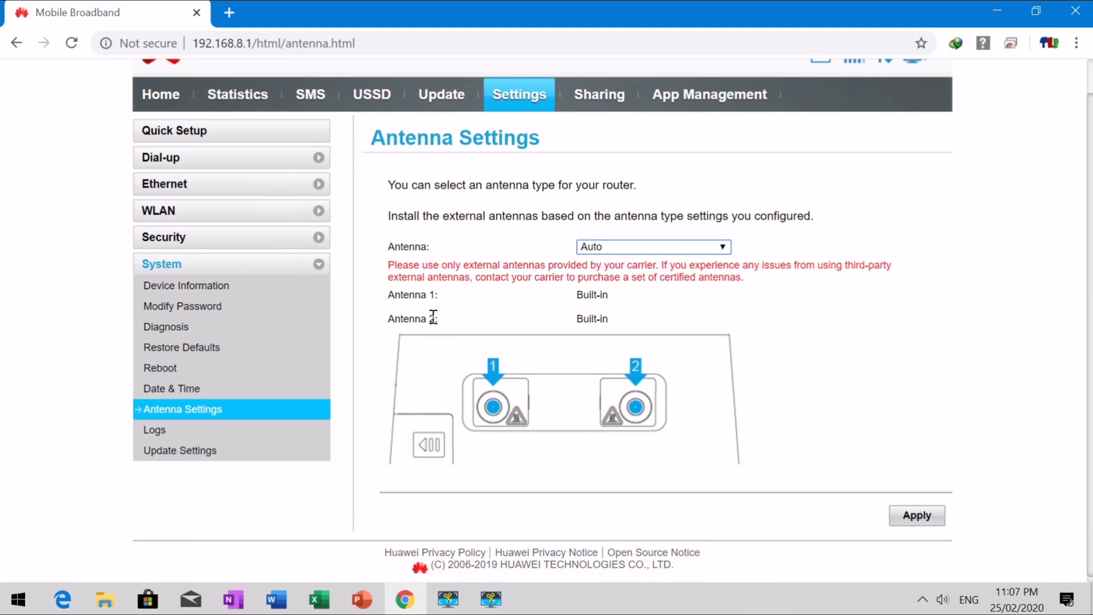
Step: Check the log level options on the Logs page and review the Update Settings page's update options
{"action": "left_click", "coordinate": [154, 431]}
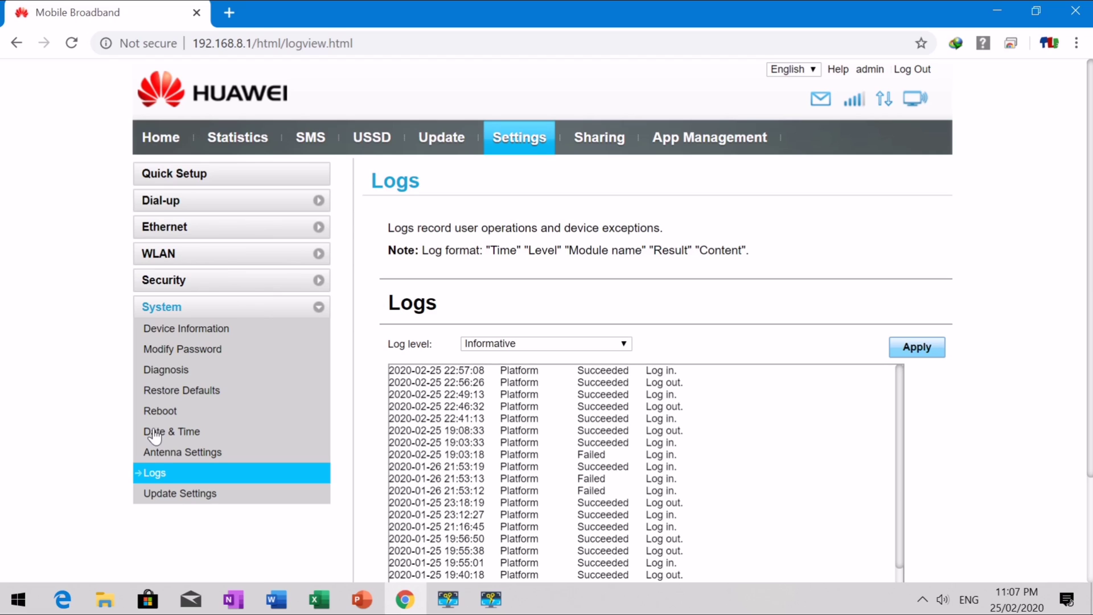
{"action": "left_click", "coordinate": [539, 344]}
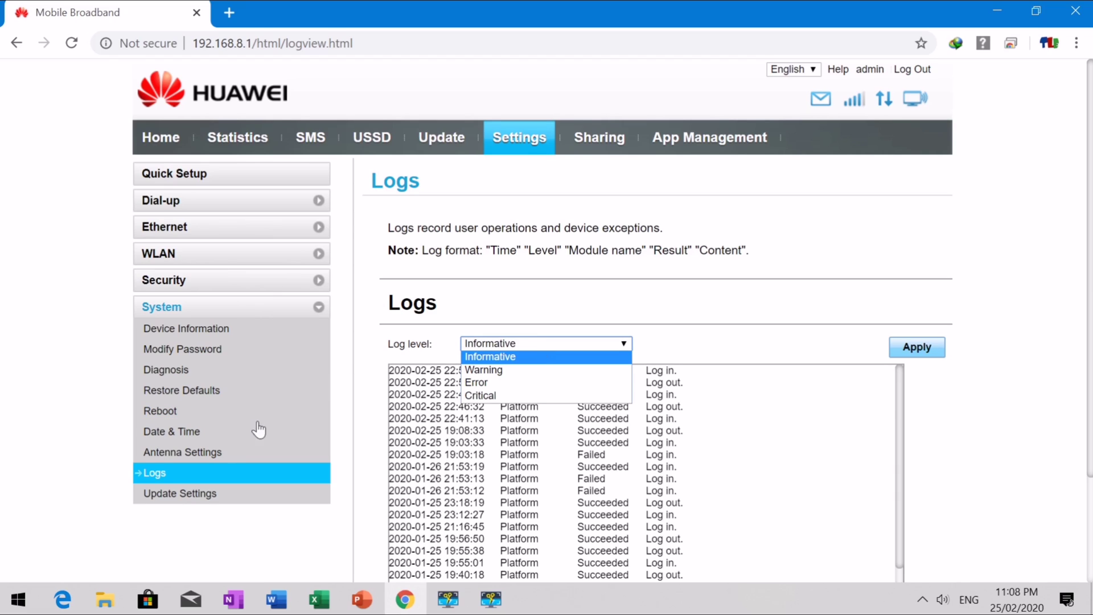
{"action": "left_click", "coordinate": [179, 495]}
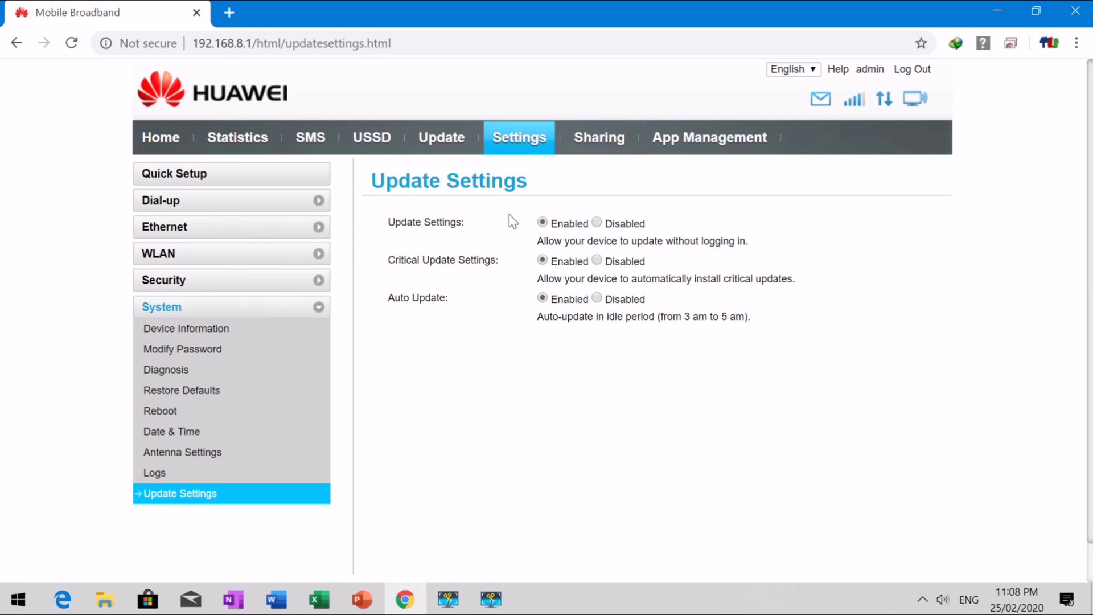
Step: Review the Sharing section's Samba Server, User Settings and DLNA pages, and view the App Management page for HUAWEI HiLink
{"action": "left_click", "coordinate": [592, 152]}
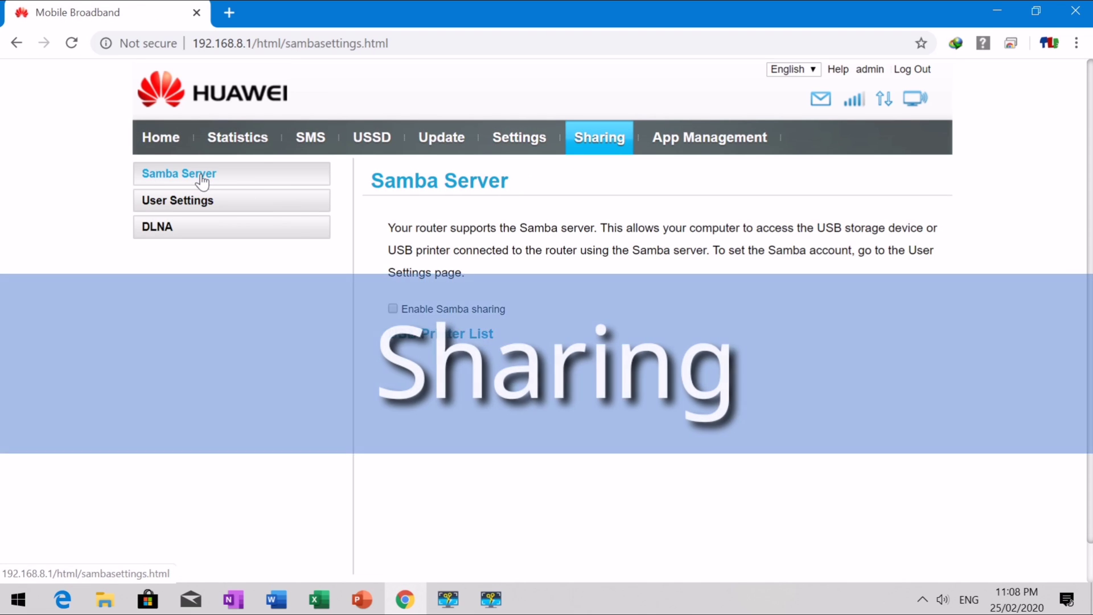
{"action": "left_click", "coordinate": [202, 179]}
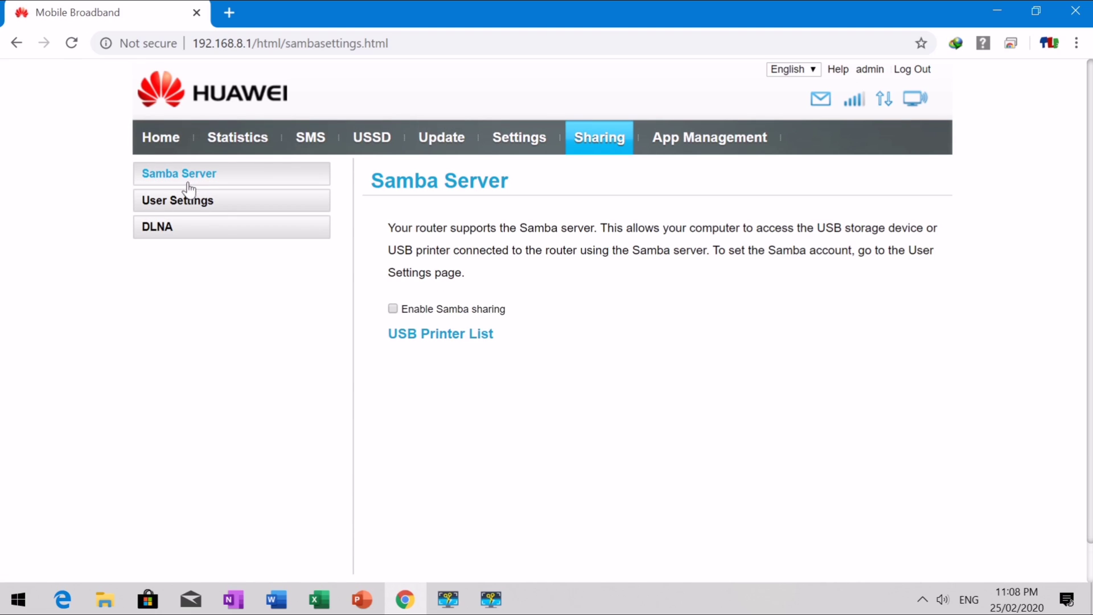
{"action": "left_click", "coordinate": [179, 202]}
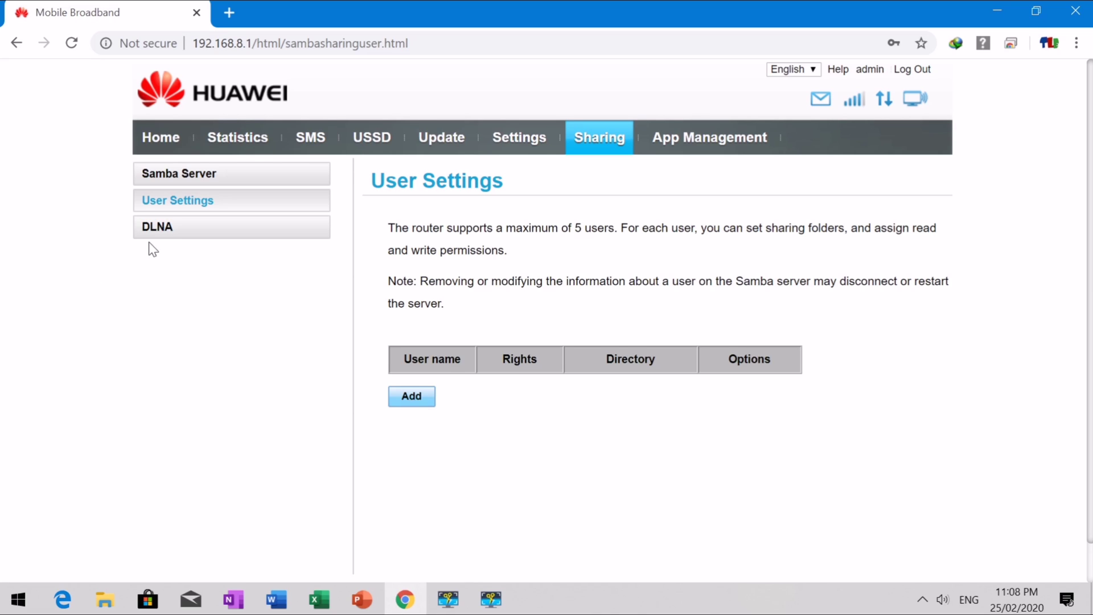
{"action": "left_click", "coordinate": [162, 230]}
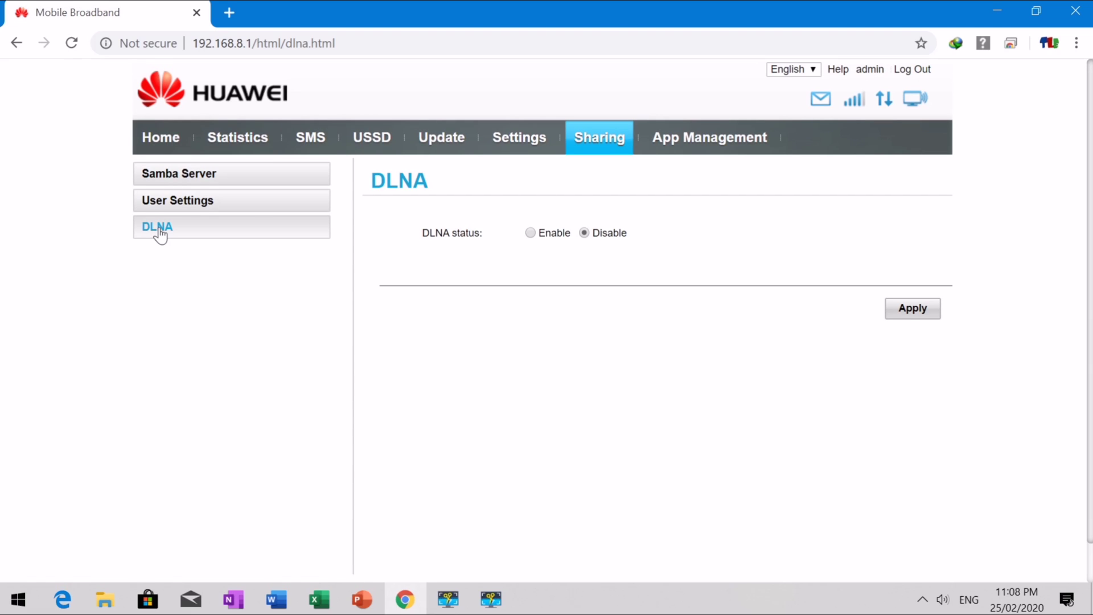
{"action": "left_click", "coordinate": [681, 151]}
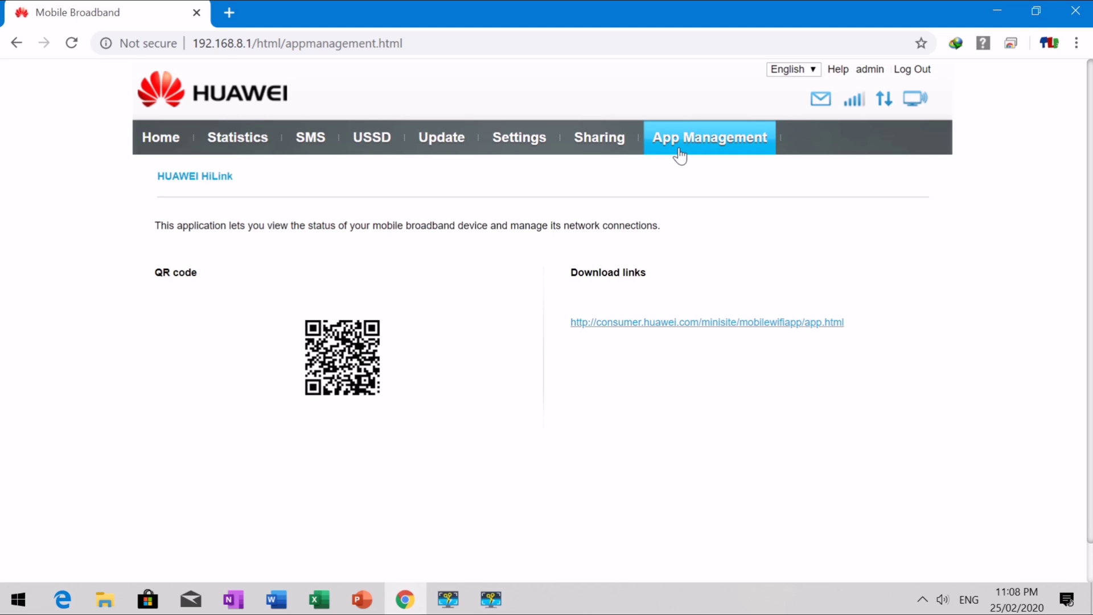
Step: Log out of the modem's admin page and confirm the logout
{"action": "mouse_move", "coordinate": [884, 96]}
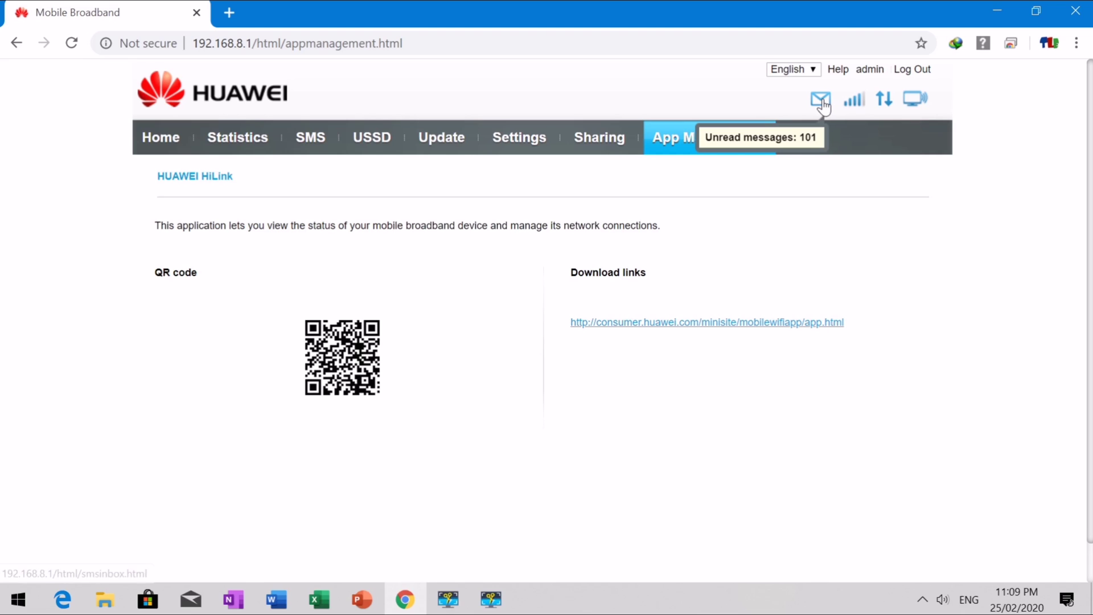
{"action": "left_click", "coordinate": [912, 69]}
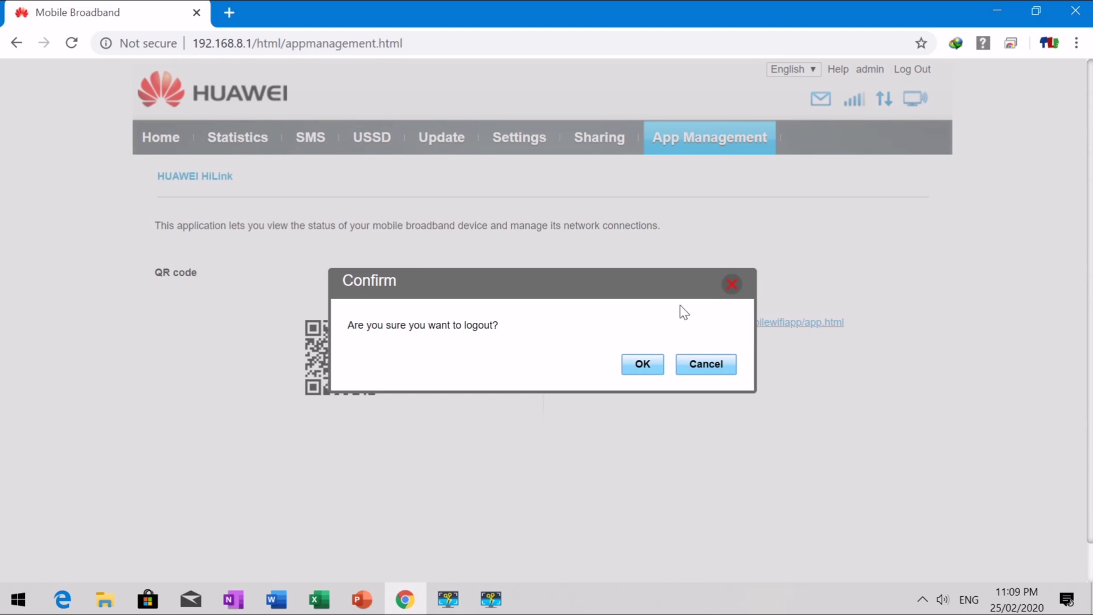
{"action": "left_click", "coordinate": [649, 362]}
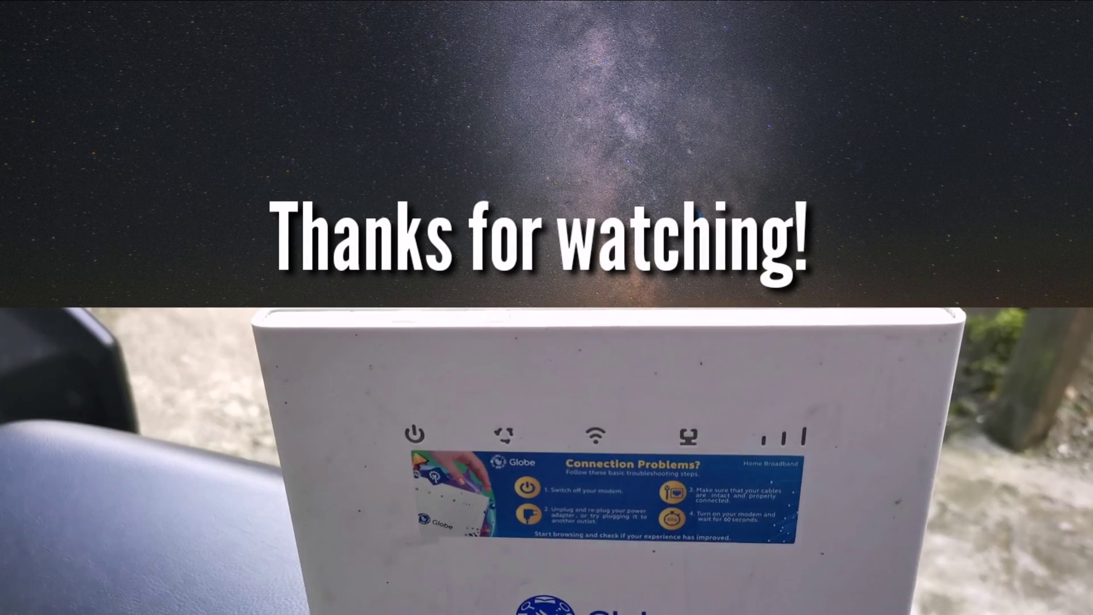
{"action": "right_click", "coordinate": [696, 217]}
{"action": "left_click", "coordinate": [713, 266]}
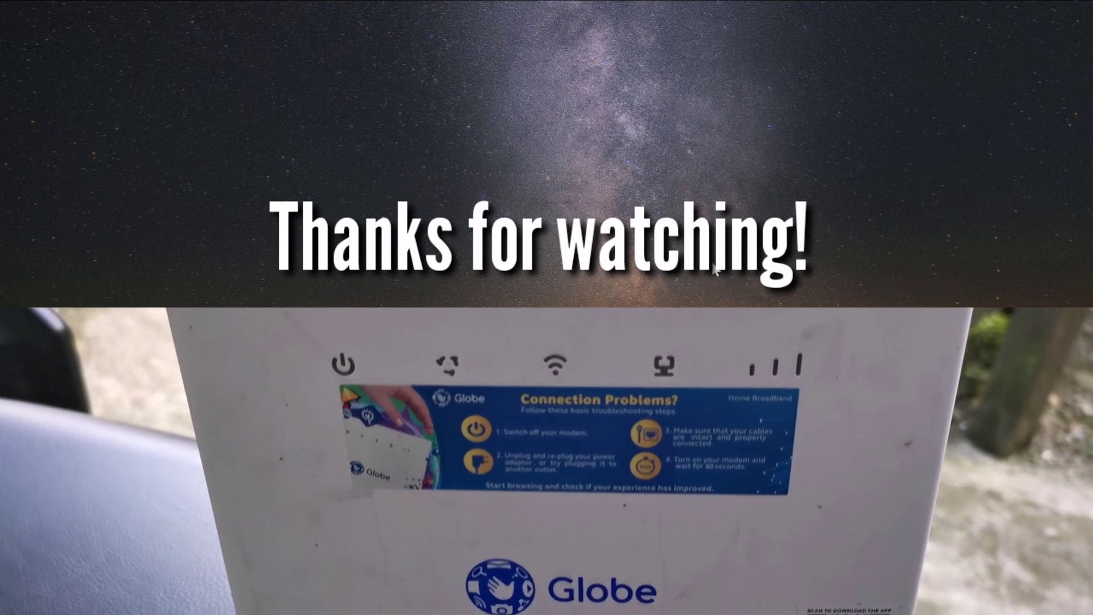